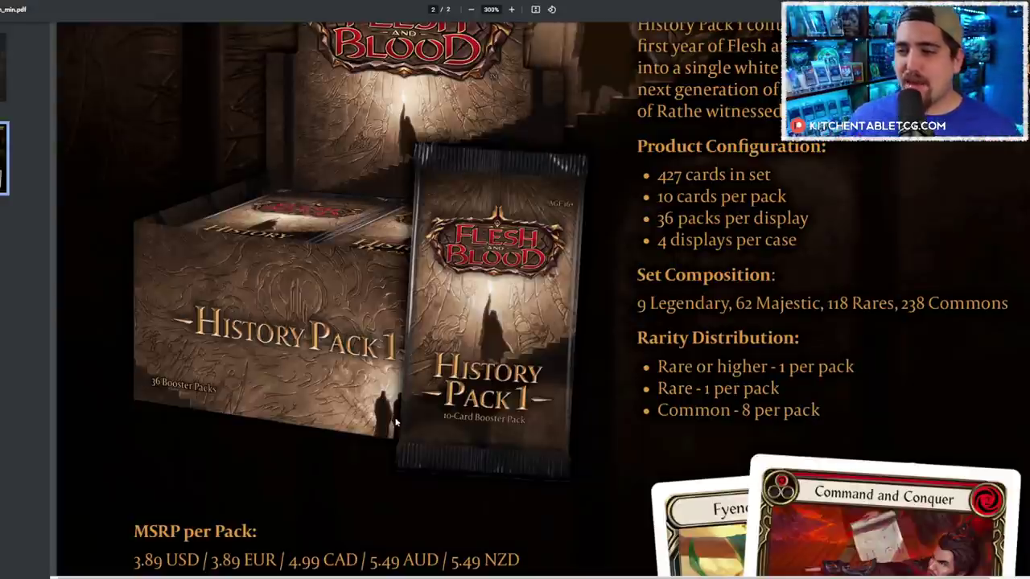
Step: Review the History Pack 1 product page in the PDF, from the MSRP per pack and display to the product configuration
scroll(395, 416, down, 5)
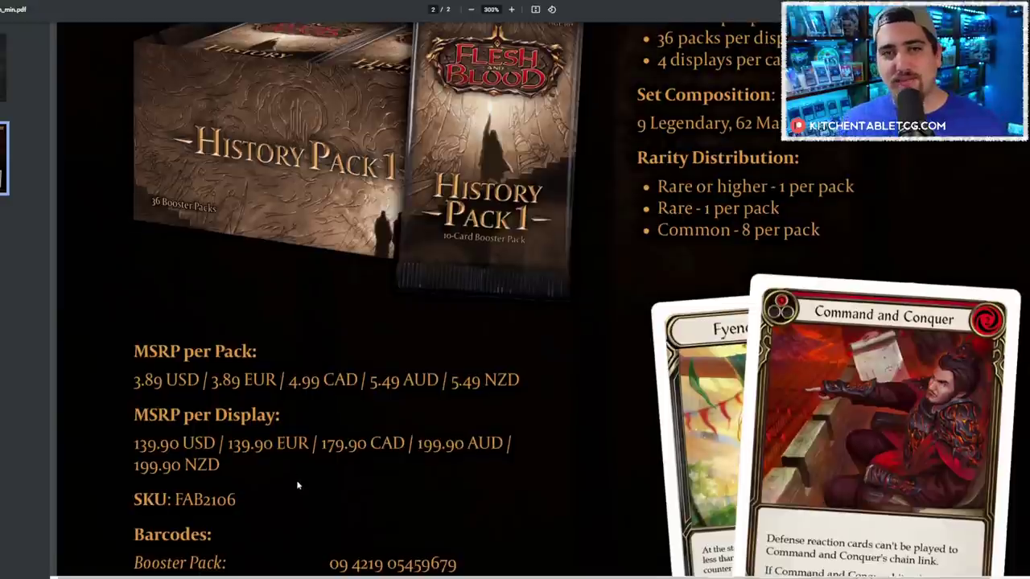
scroll(297, 484, up, 2)
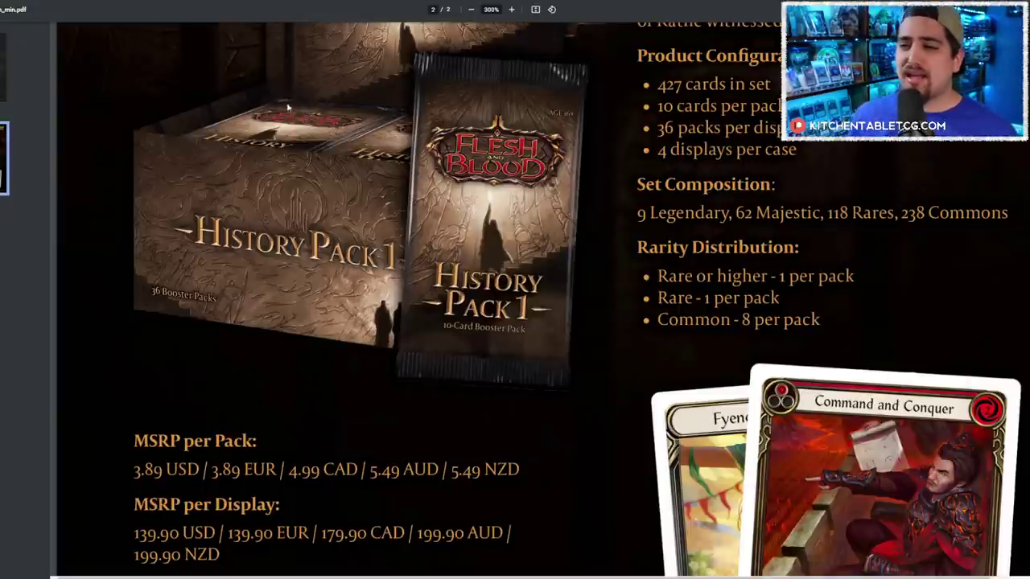
scroll(272, 211, up, 2)
scroll(269, 223, up, 2)
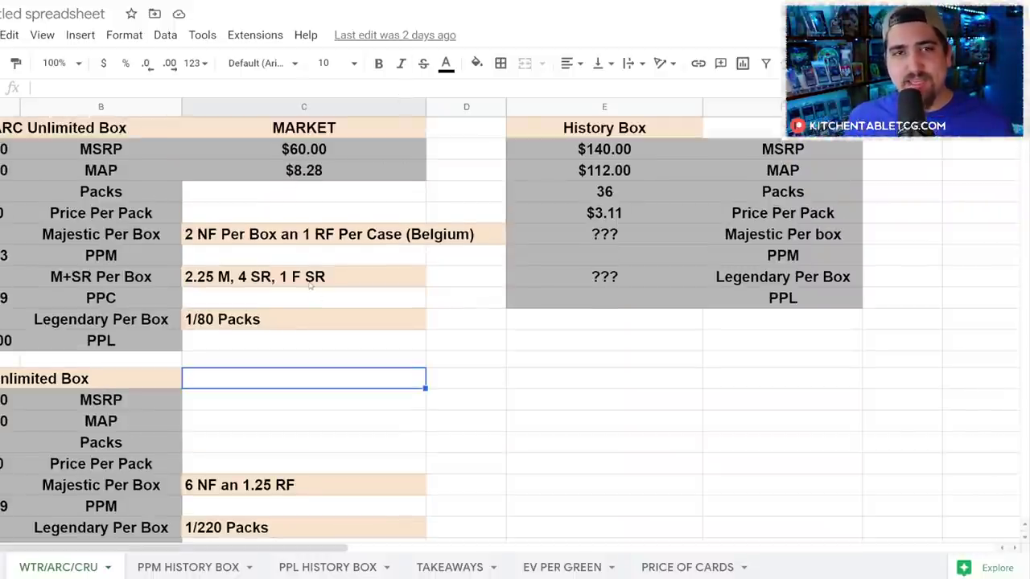
Step: Switch to the spreadsheet and examine the ARC Unlimited Box's MAP, market price, pack count and price-per-pack formula
click(108, 170)
key(Left)
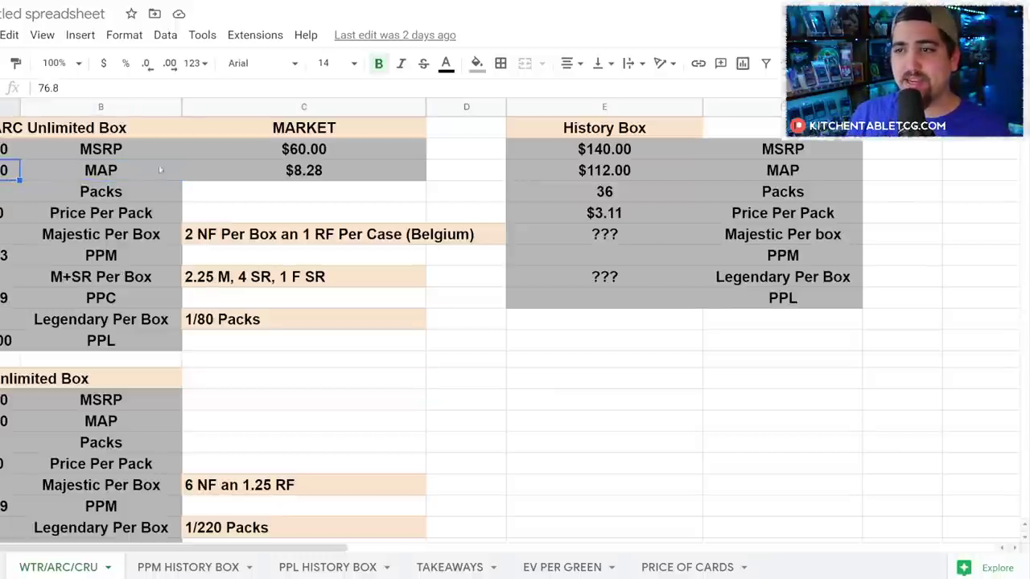
click(312, 152)
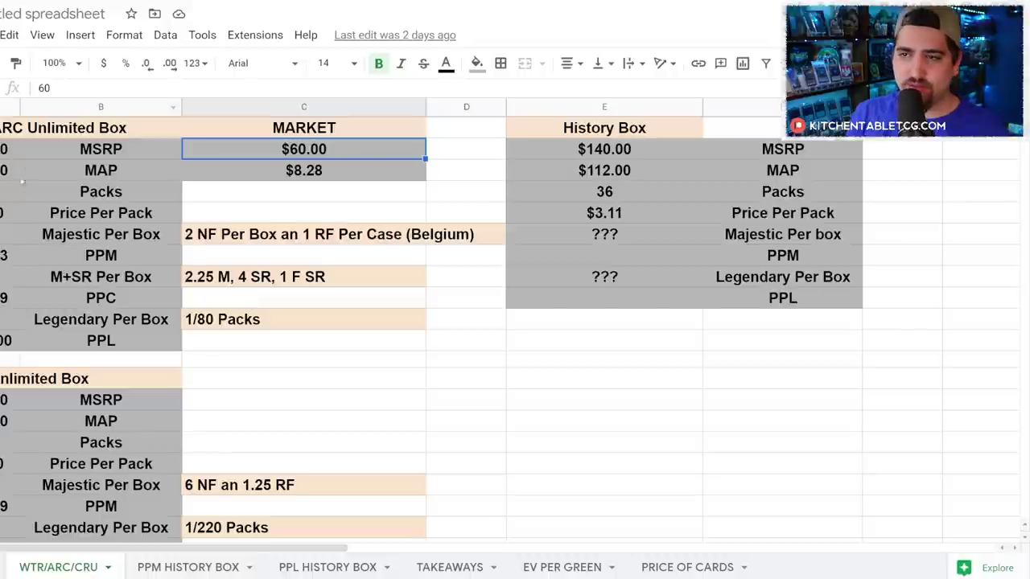
click(81, 177)
click(6, 172)
click(4, 193)
click(4, 213)
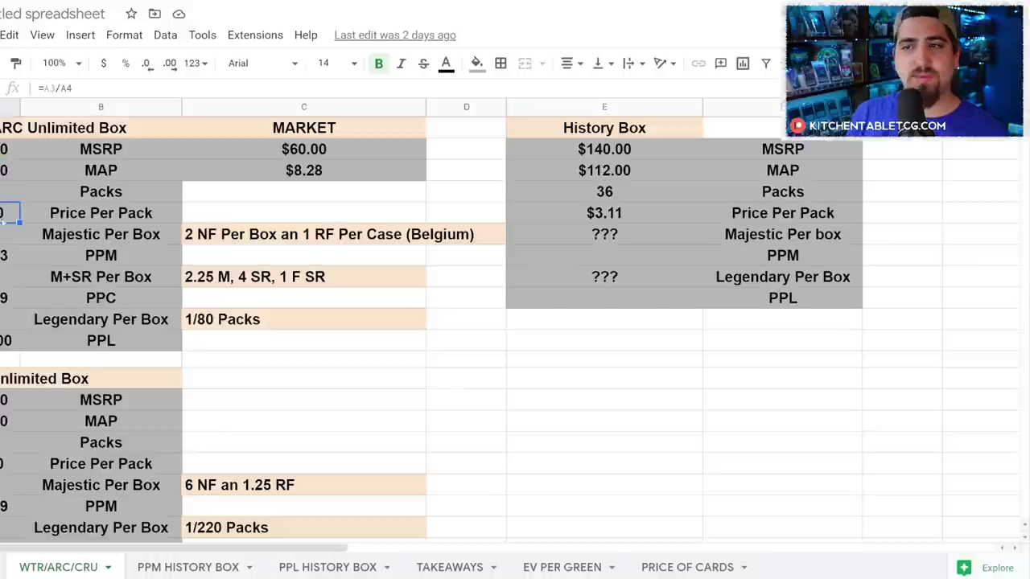
Step: Compare the History Box's pack count and price per pack with the ARC Unlimited Box's price per pack
click(608, 193)
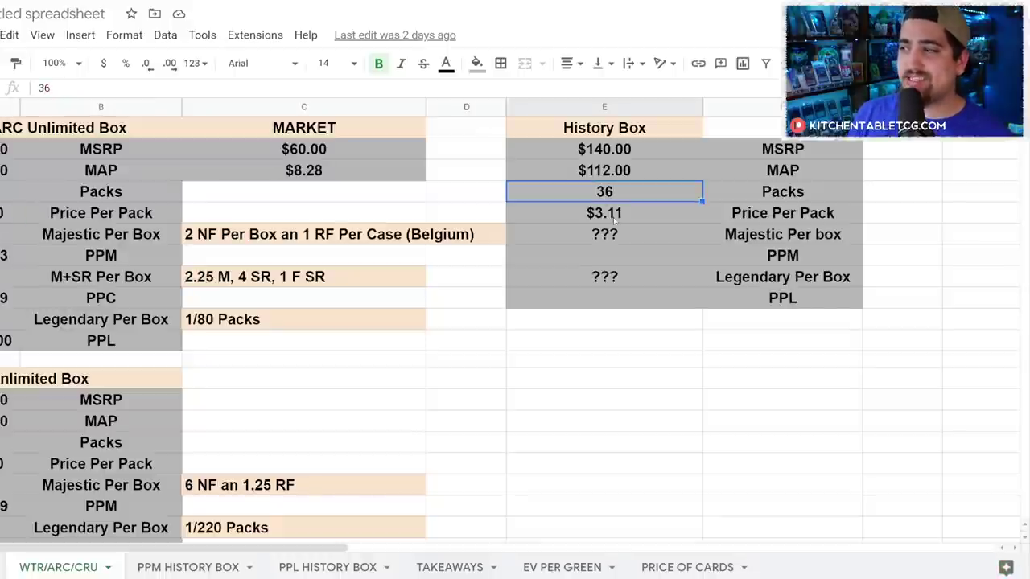
shift+click(611, 212)
click(609, 212)
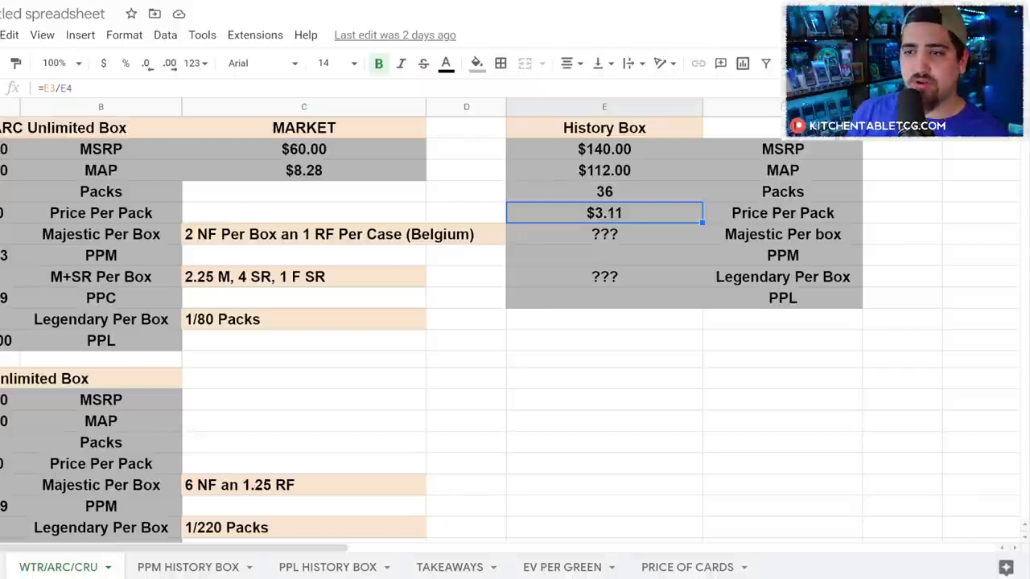
click(9, 212)
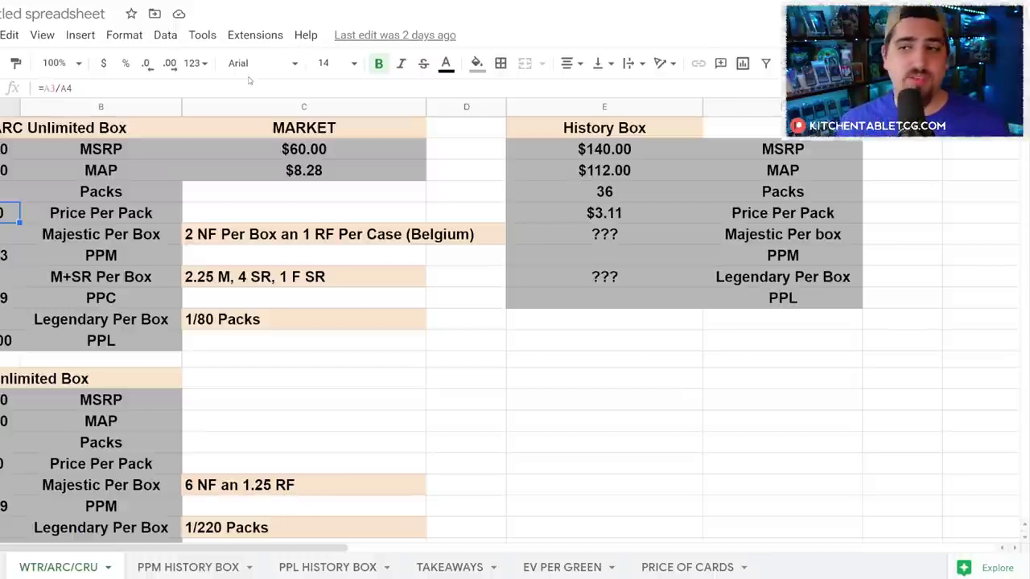
Step: Examine the ARC Unlimited Box's Majestic Per Box count, its PPM formula and the market note on pull rates
click(123, 235)
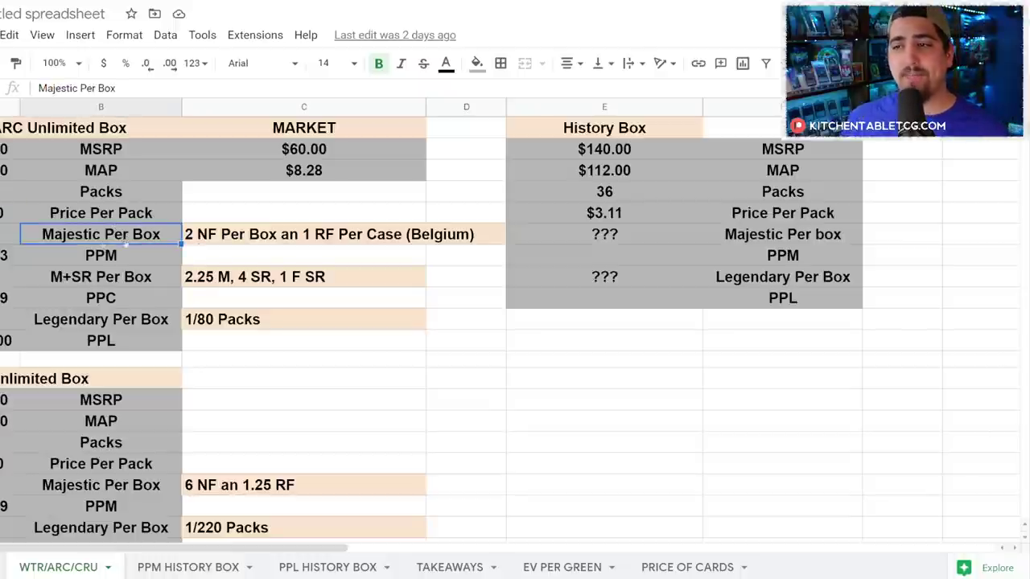
click(11, 256)
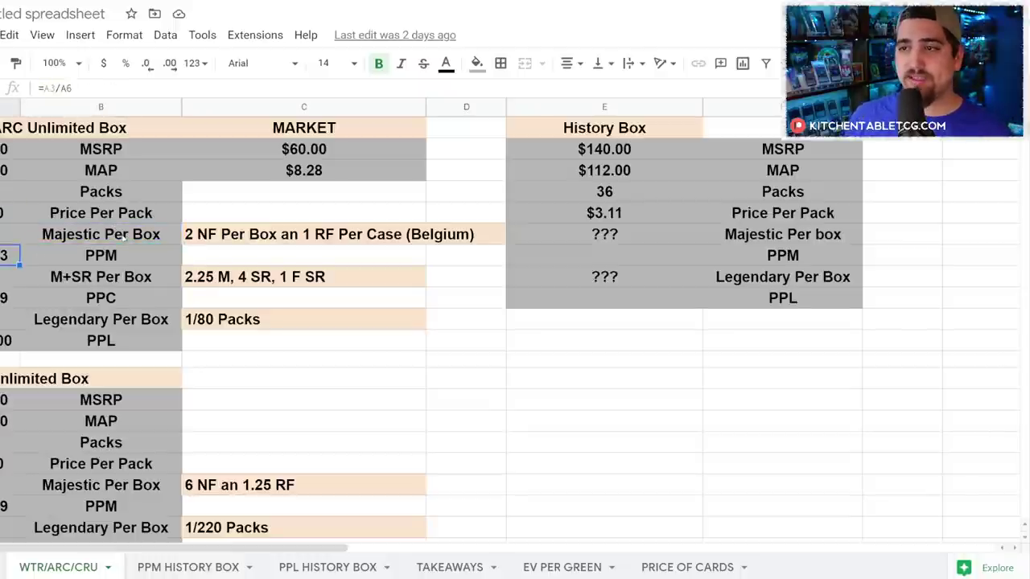
click(125, 235)
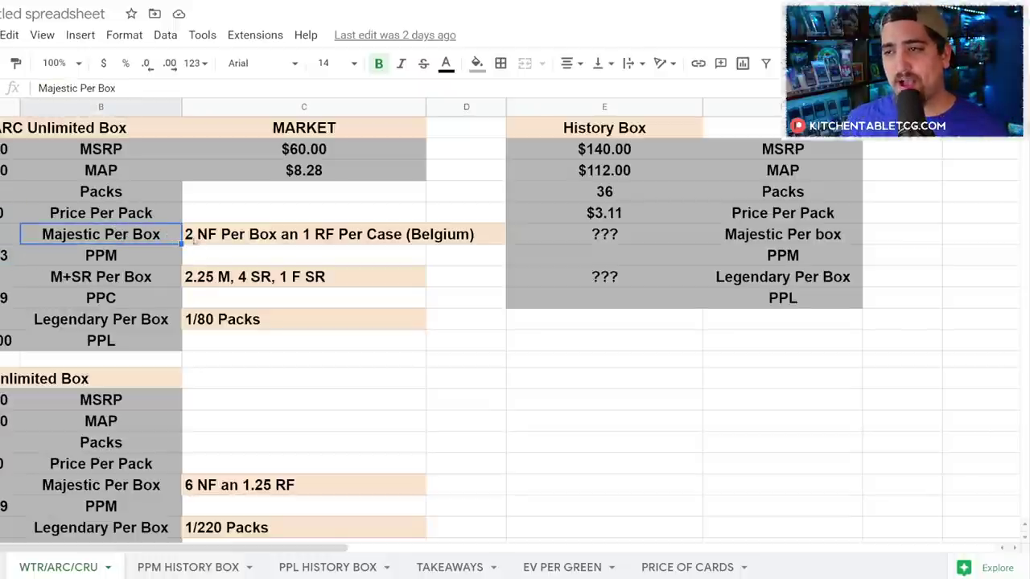
click(193, 239)
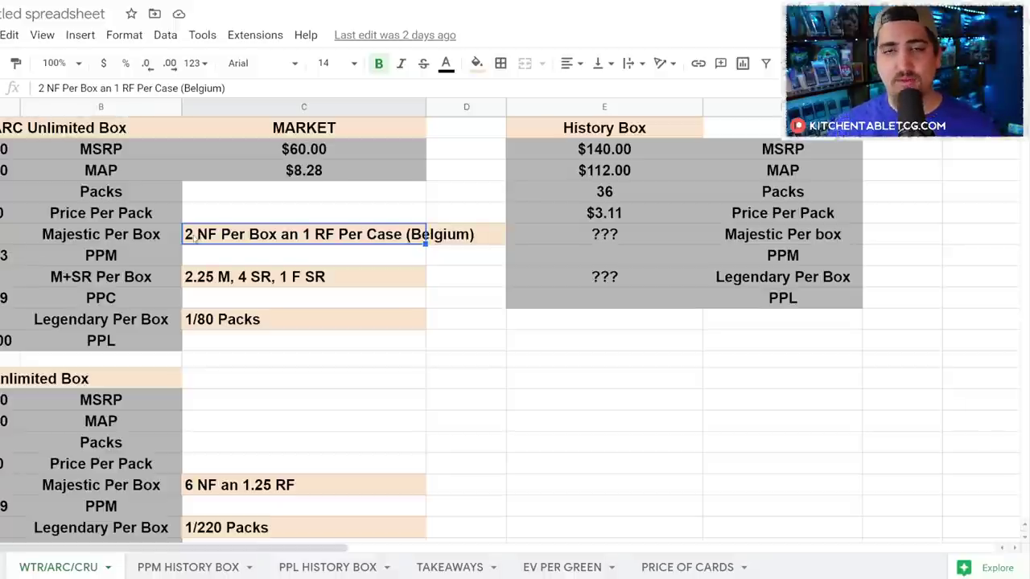
click(11, 240)
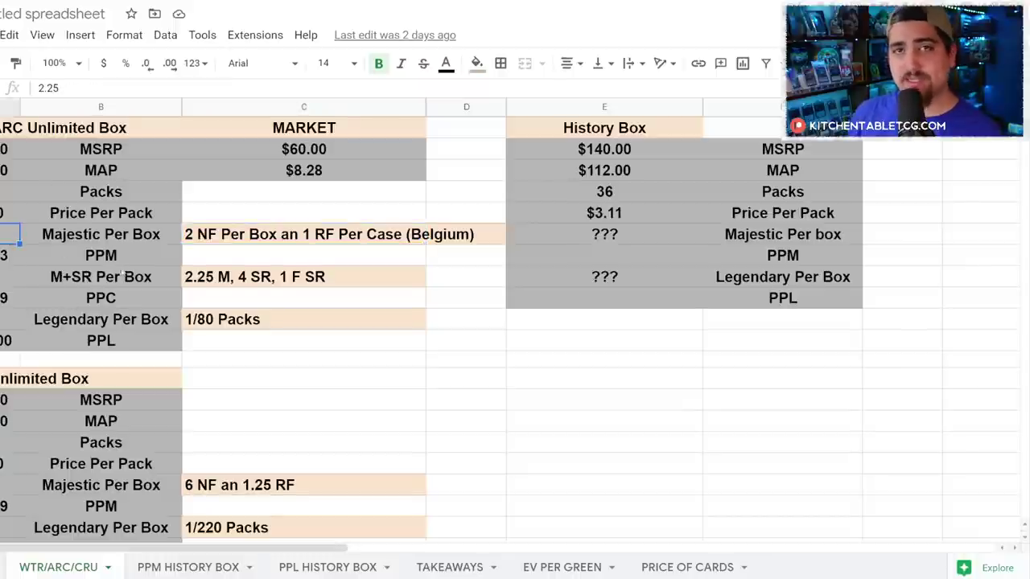
Step: Examine the ARC Unlimited Box's M+SR Per Box breakdown and PPC formula, checking the set composition in the PDF
click(165, 272)
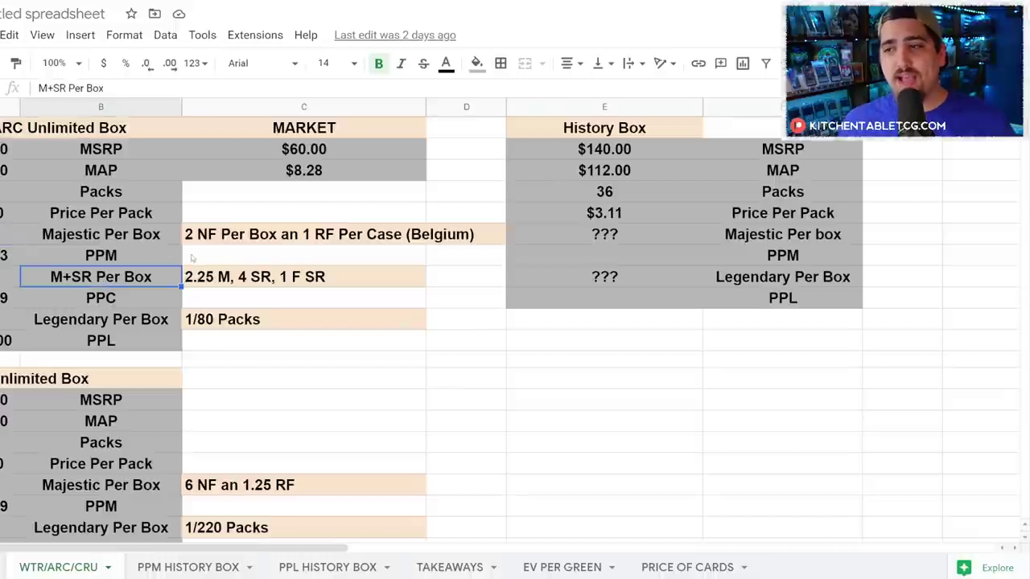
click(268, 284)
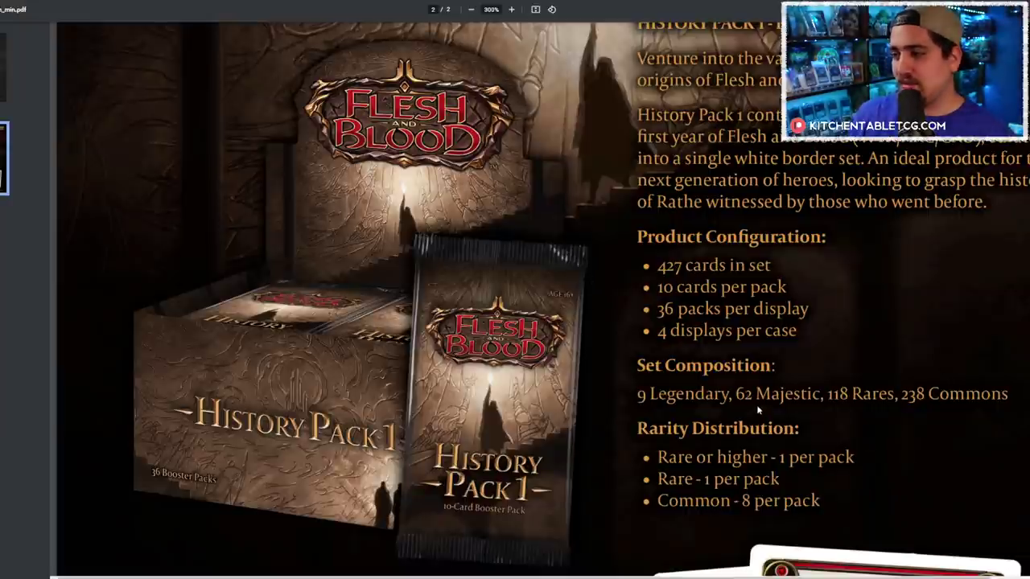
scroll(756, 405, down, 3)
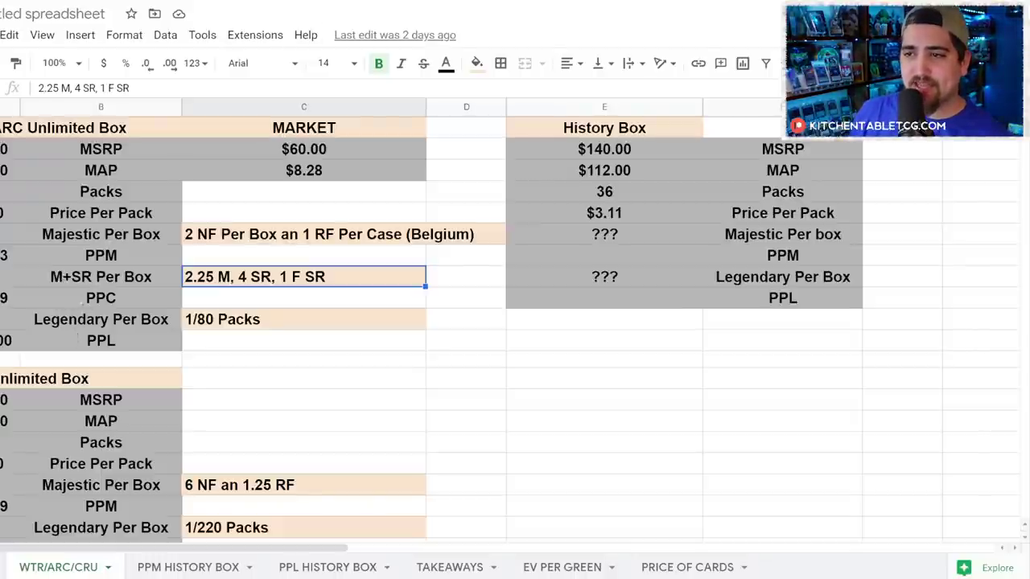
key(Left)
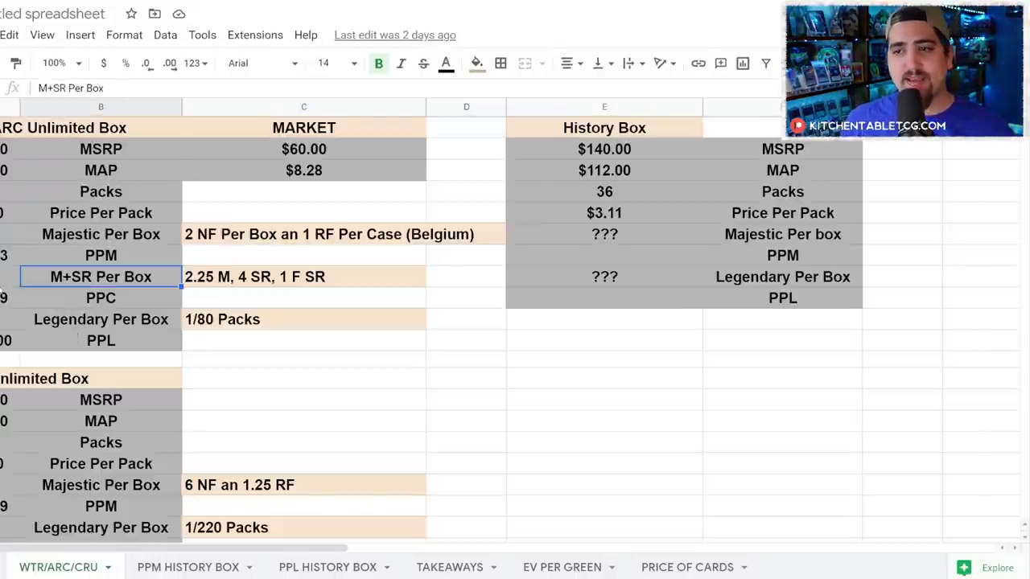
key(Left)
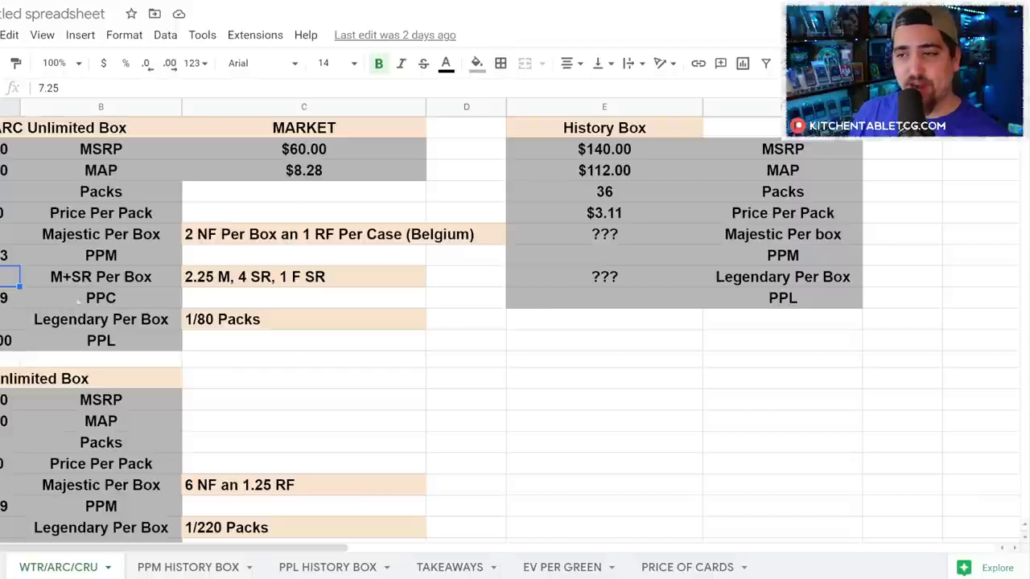
click(116, 281)
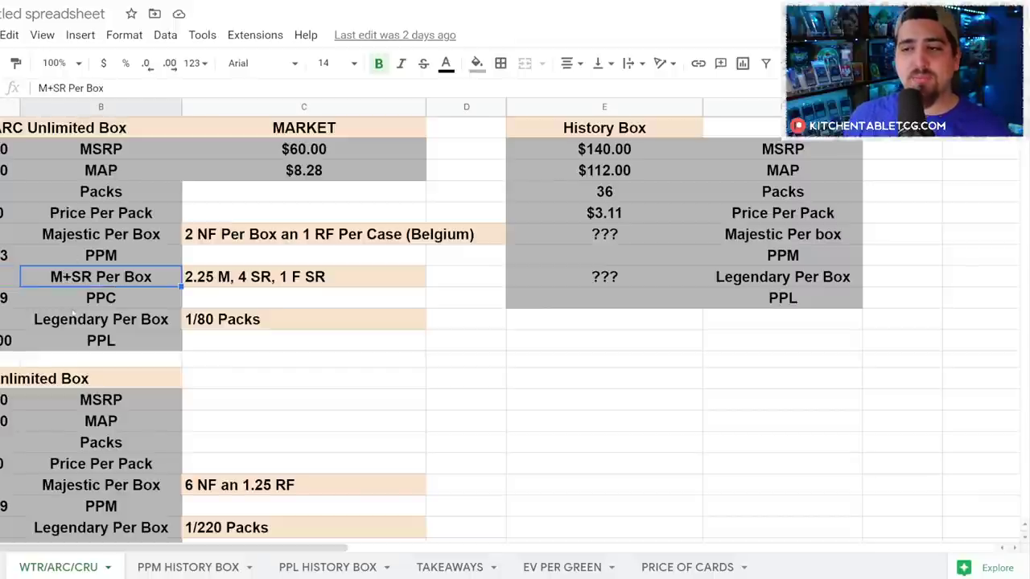
click(83, 305)
click(4, 298)
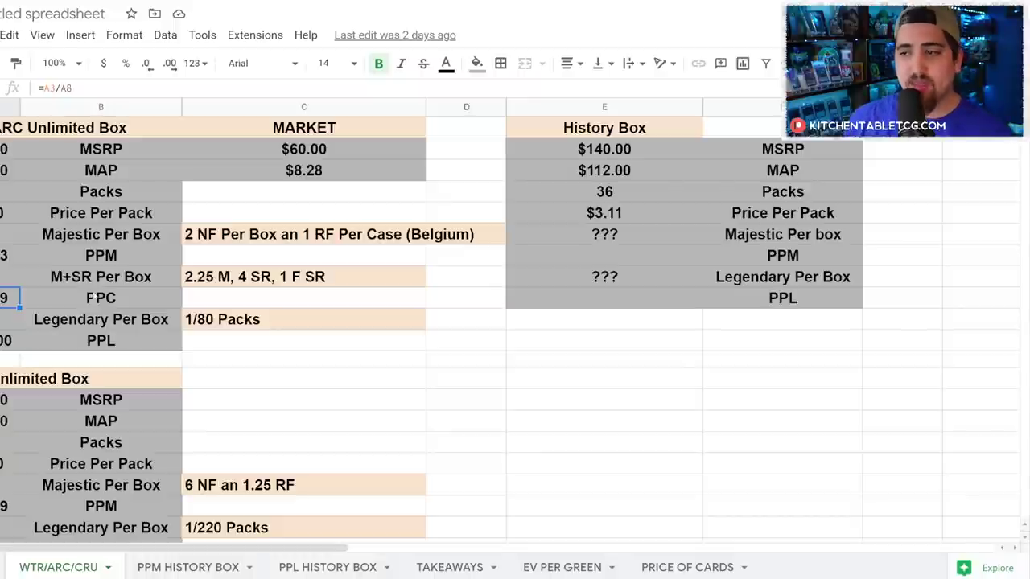
Step: Examine the ARC Unlimited Box's Legendary Per Box pull rate and its PPL formula
click(92, 320)
click(230, 326)
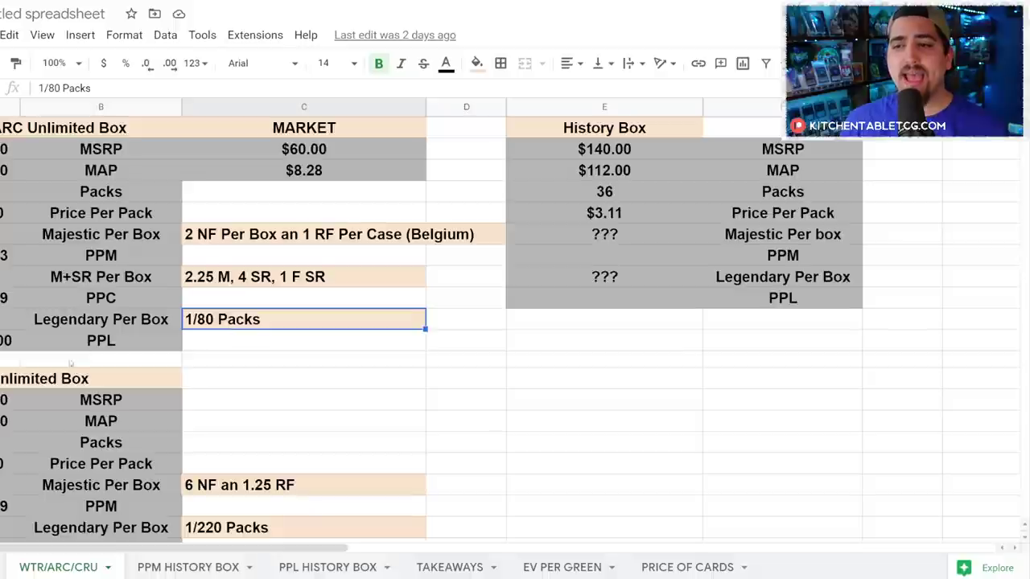
click(111, 345)
click(5, 342)
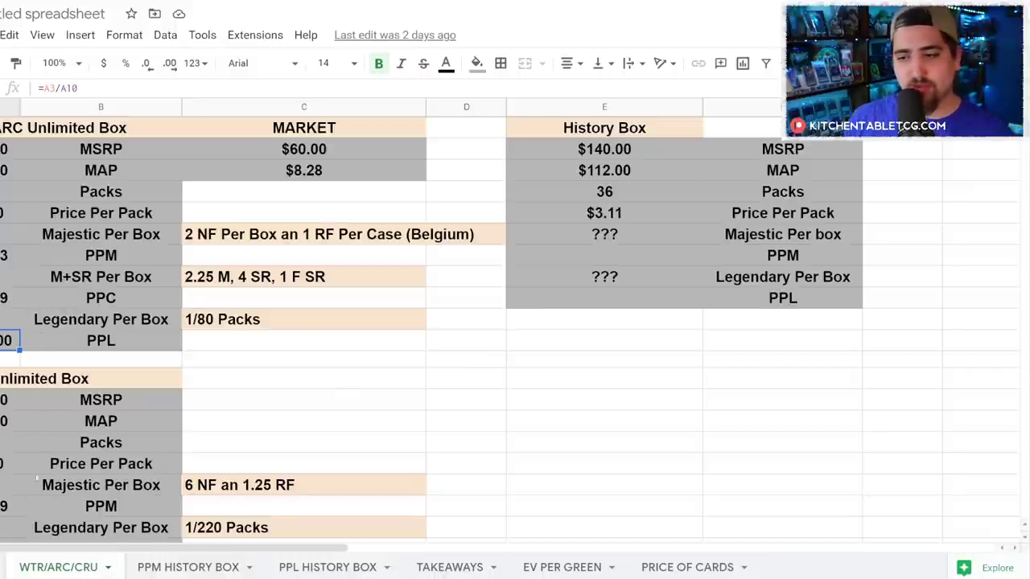
Step: Examine the lower Unlimited Box's Majestic Per Box breakdown, PPM formula and Legendary Per Box value
click(70, 489)
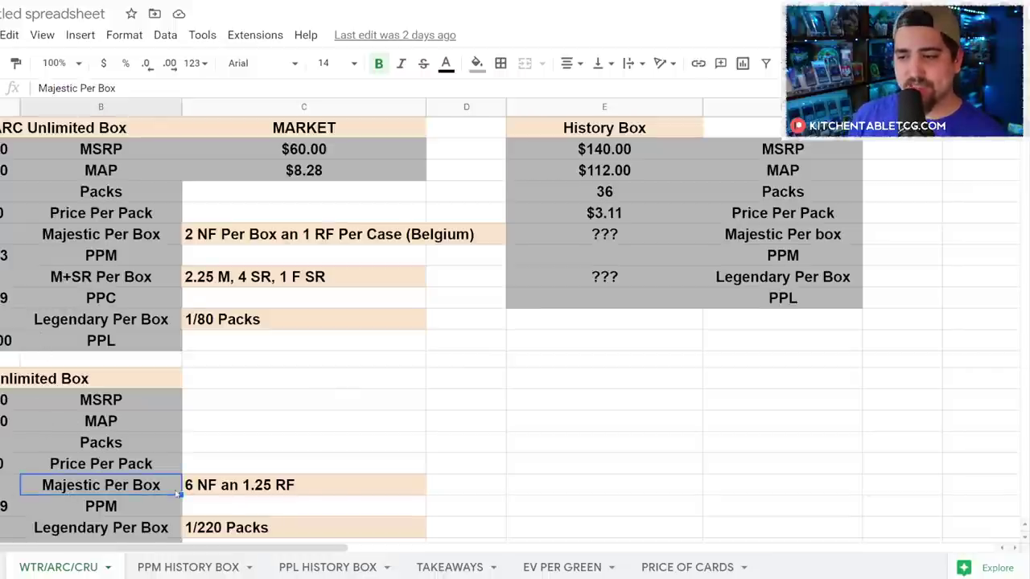
click(208, 493)
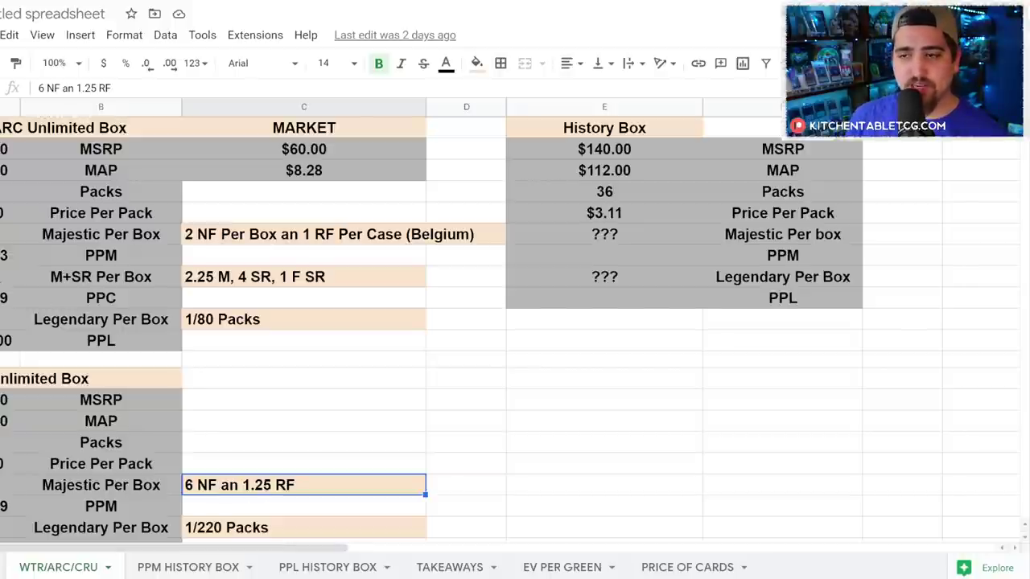
click(10, 277)
click(9, 485)
click(9, 506)
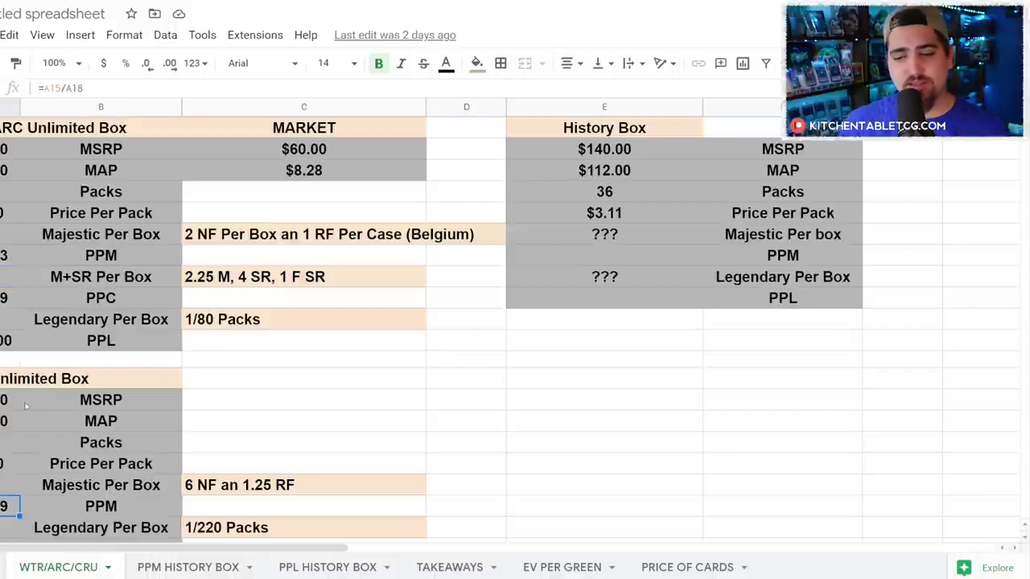
scroll(48, 355, down, 1)
key(Down)
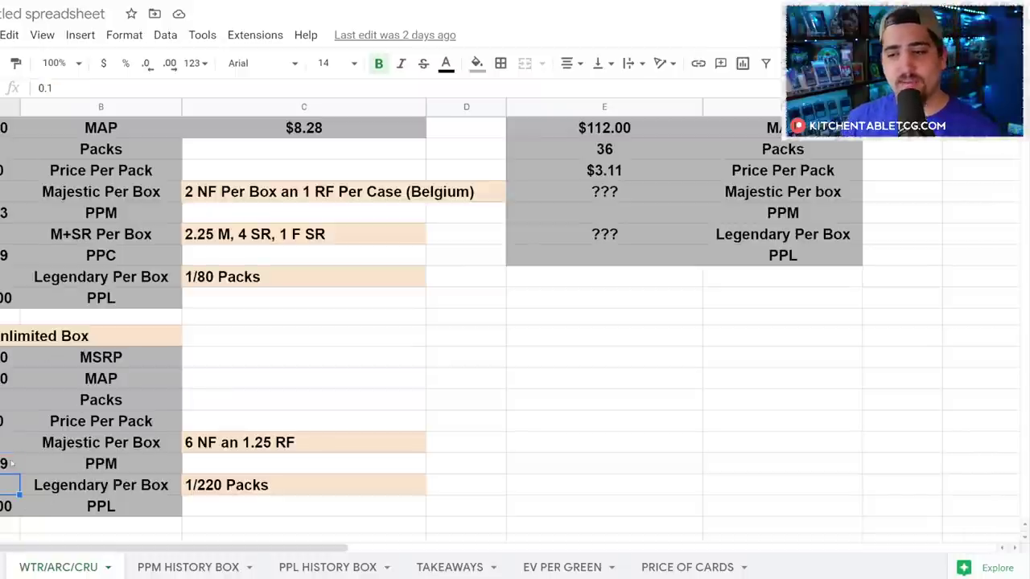
click(55, 488)
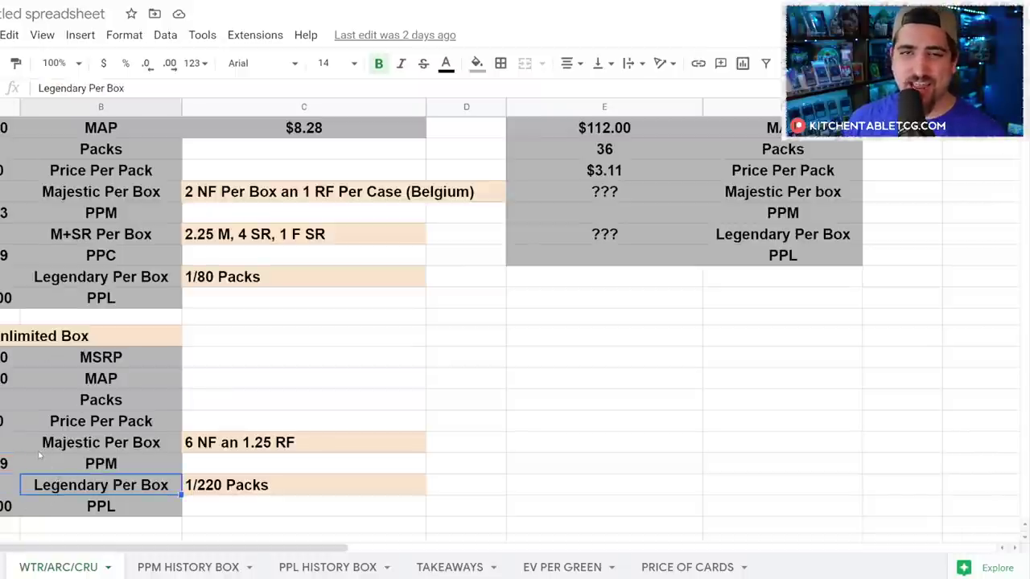
Step: Compare the ARC Unlimited Box's Legendary Per Box row with the History Box's Majestic and Legendary rows
scroll(39, 455, up, 1)
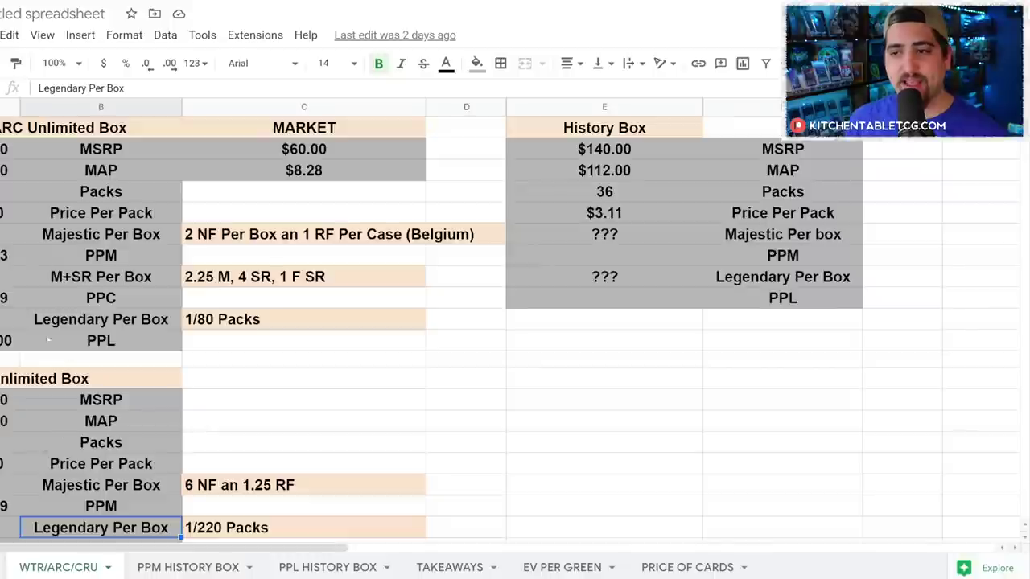
click(114, 325)
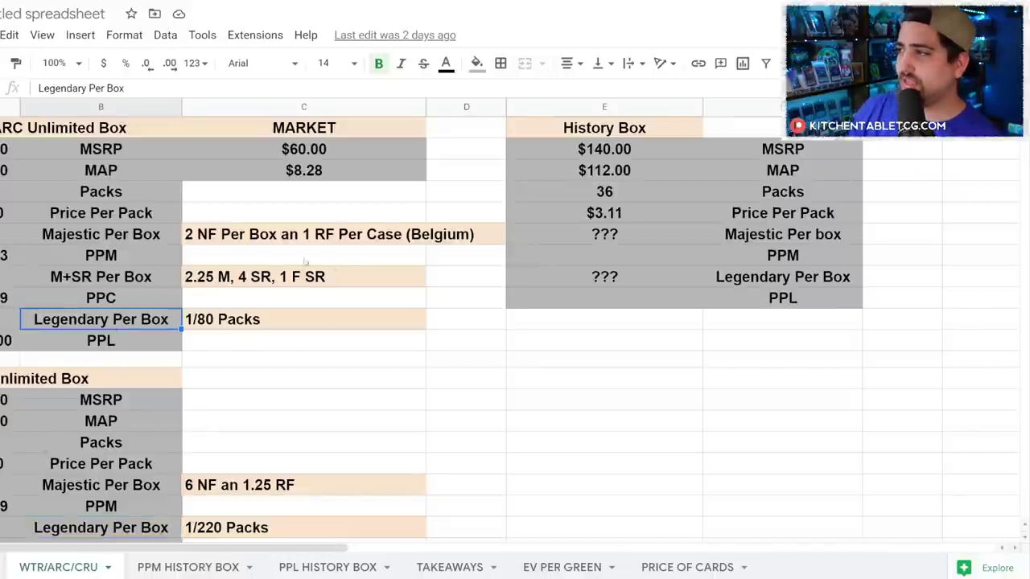
click(744, 238)
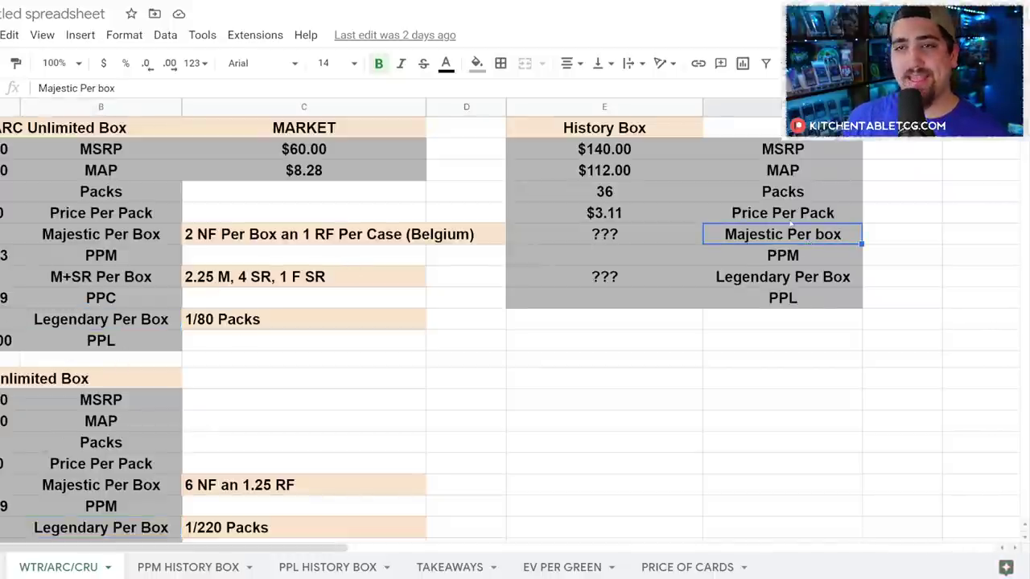
click(750, 276)
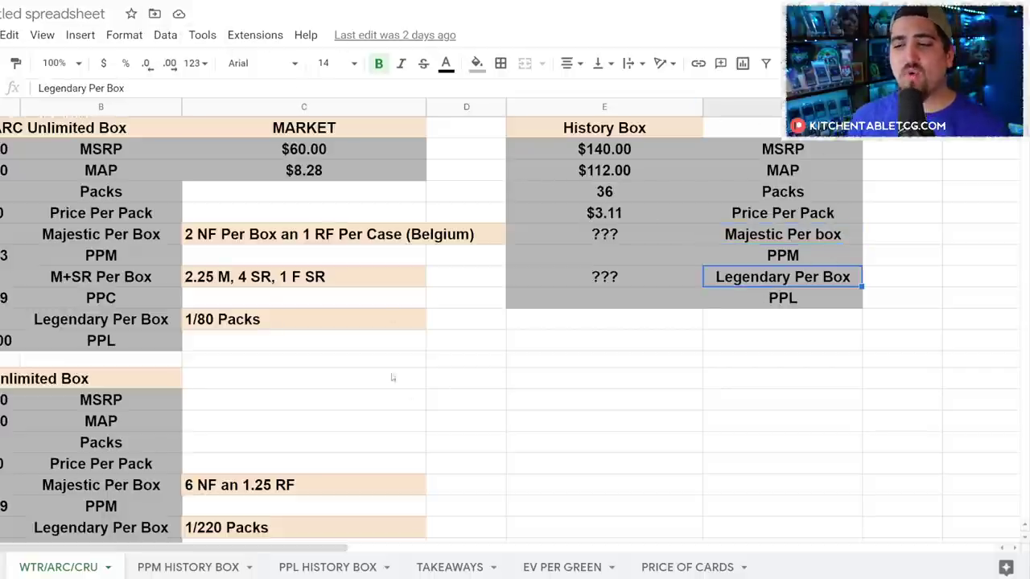
Step: Open the PPM HISTORY BOX sheet and examine the price per majestic for 1, 10 and 11 majestics per box
click(167, 567)
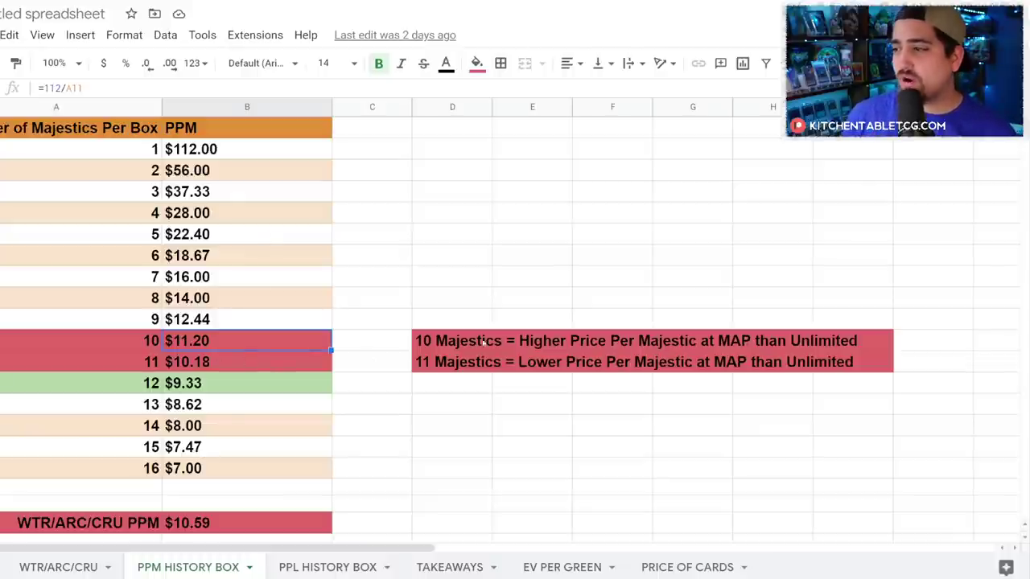
click(515, 341)
click(248, 362)
click(121, 362)
click(193, 149)
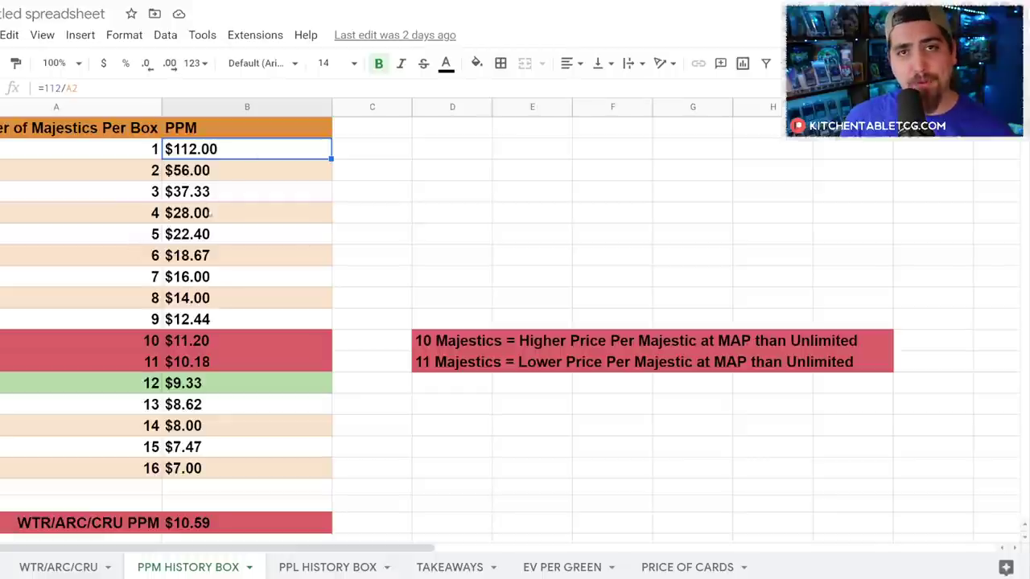
click(119, 157)
click(200, 156)
key(Left)
click(189, 153)
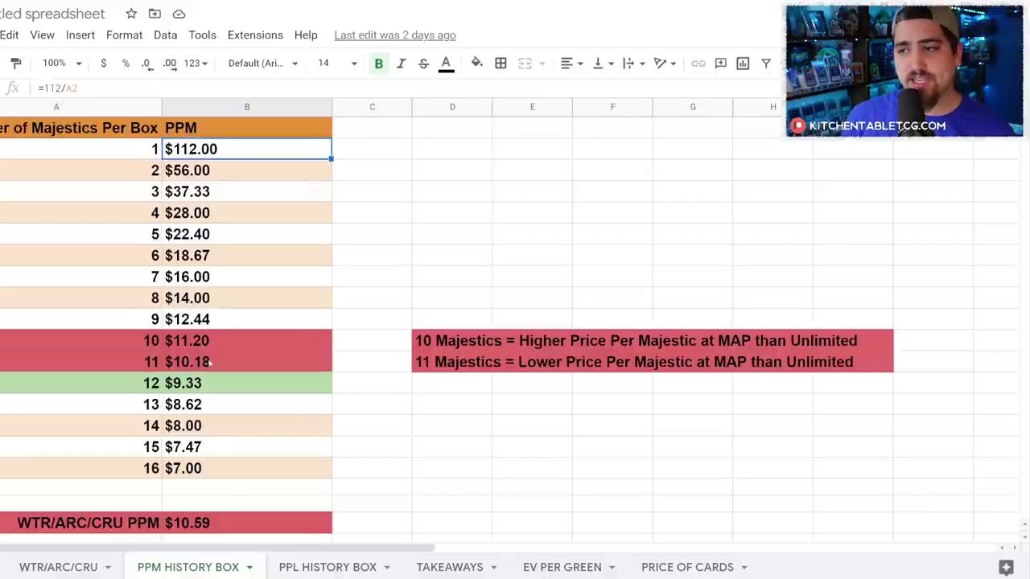
Step: Compare the WTR/ARC/CRU PPM with the History Box price per majestic for 11 and 12 majestics per box
click(115, 525)
click(190, 527)
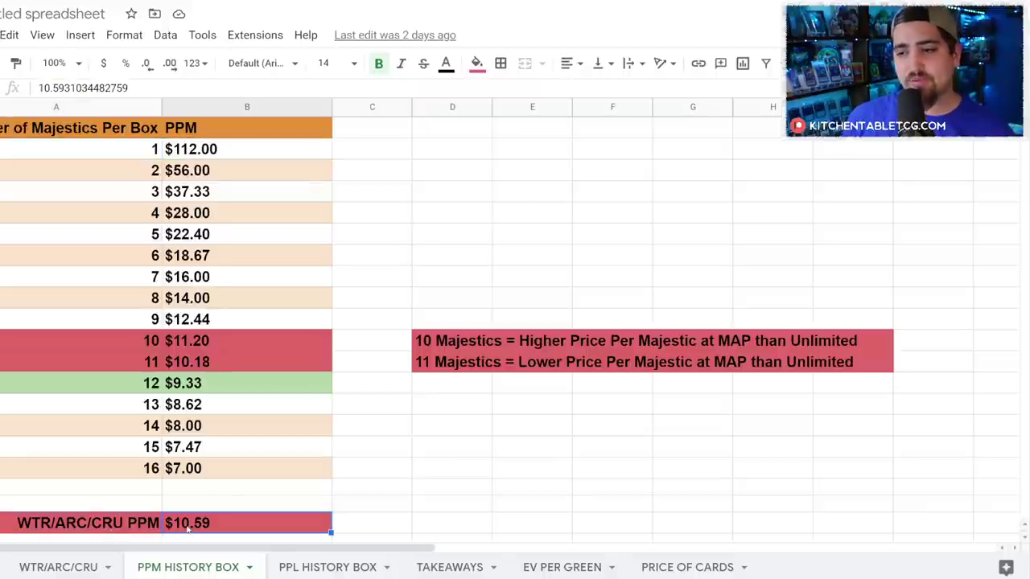
click(139, 361)
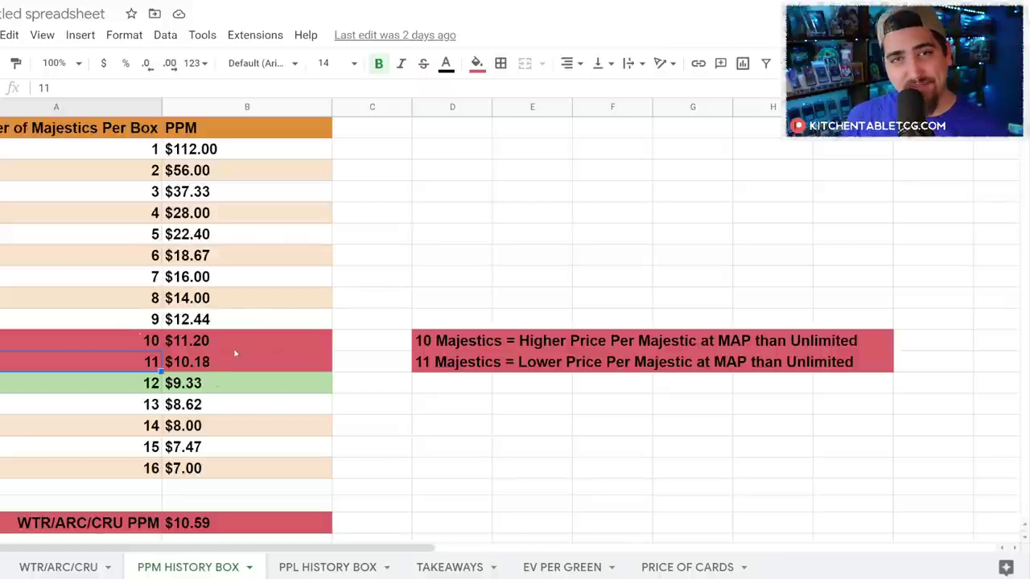
click(201, 384)
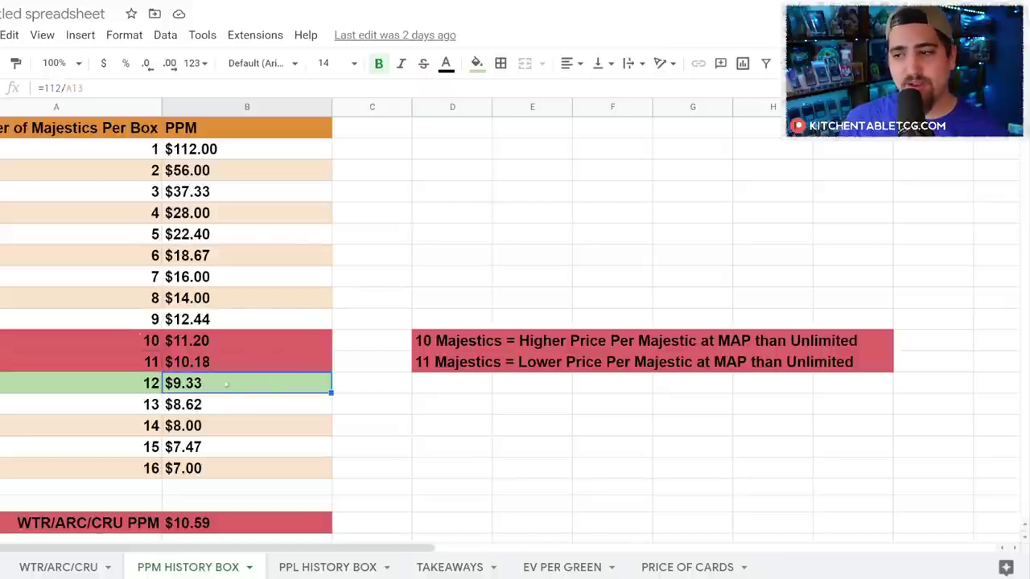
click(160, 386)
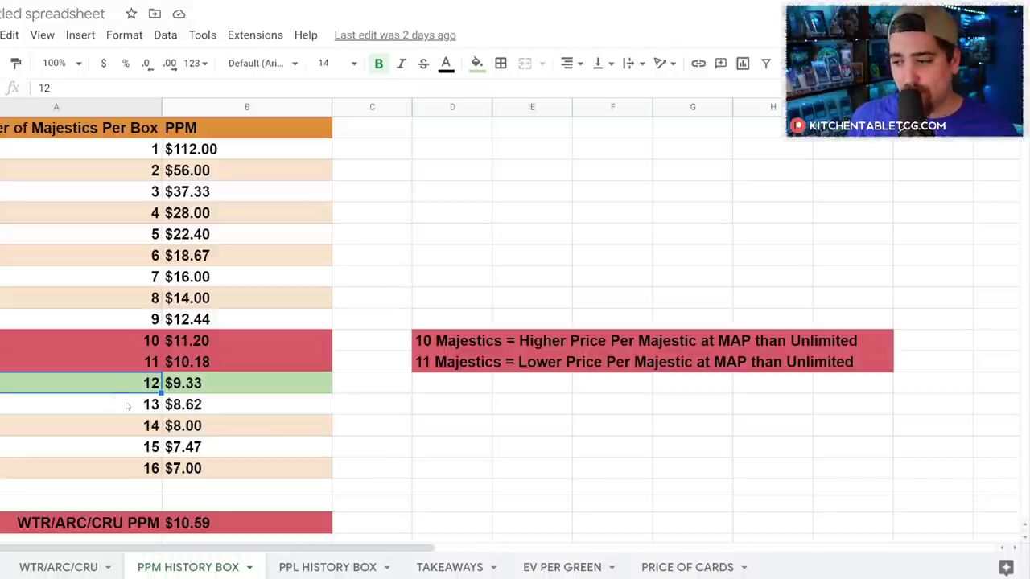
Step: Examine the WTR/ARC/CRU PPL on the PPL HISTORY BOX sheet and check it against the WTR/ARC/CRU sheet's Legendary Per Box data
click(306, 572)
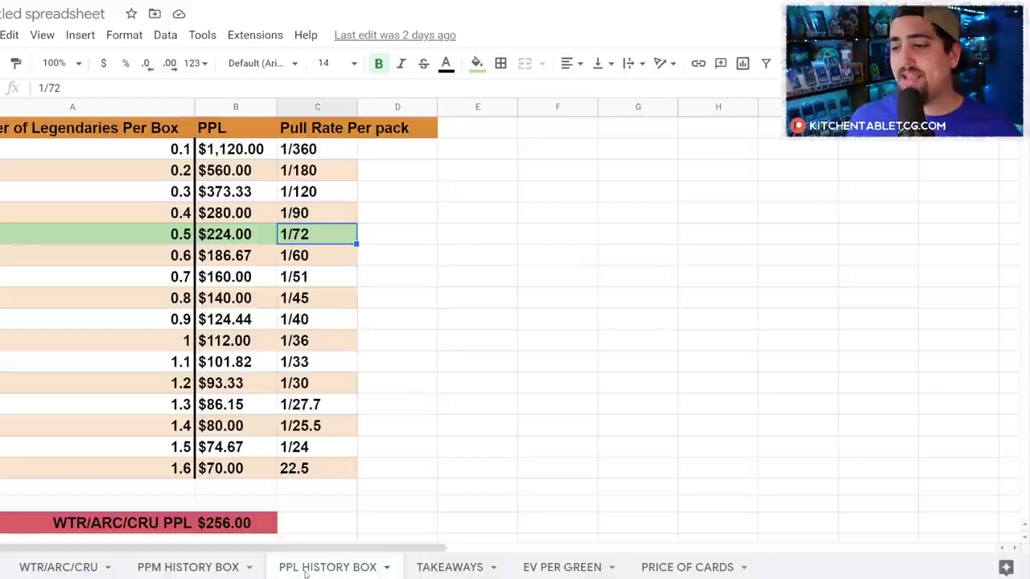
click(95, 523)
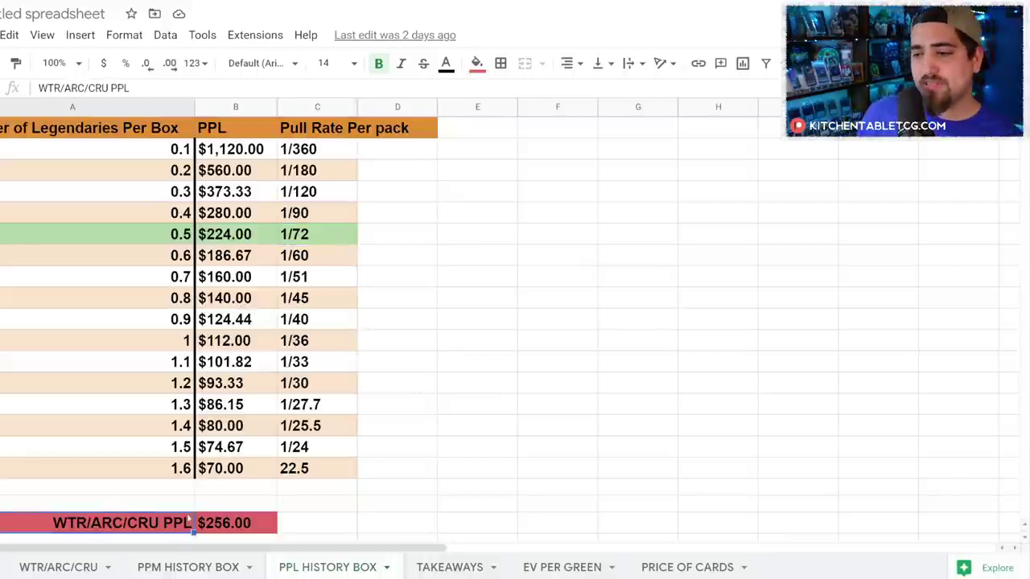
click(205, 526)
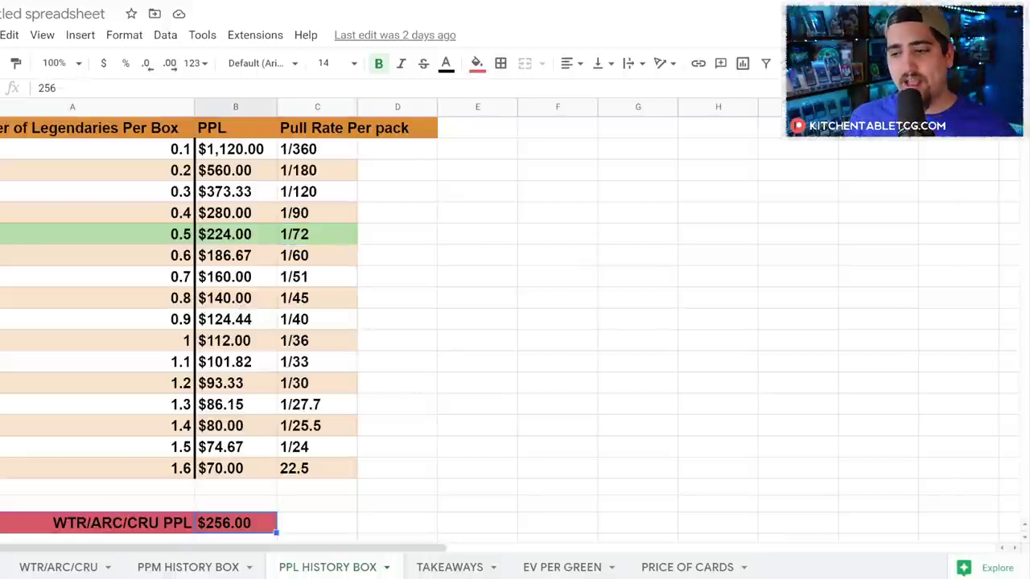
click(72, 567)
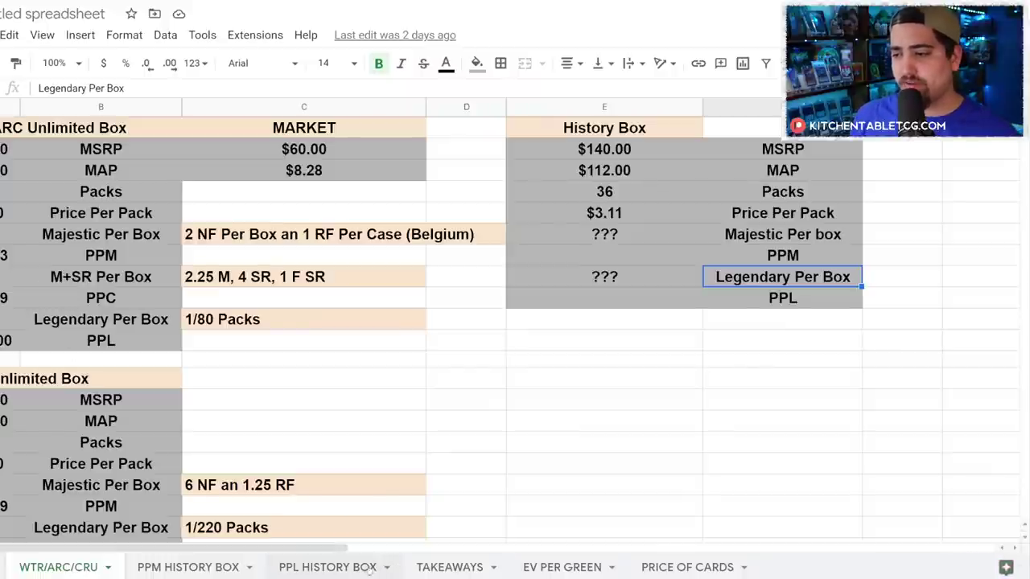
click(330, 567)
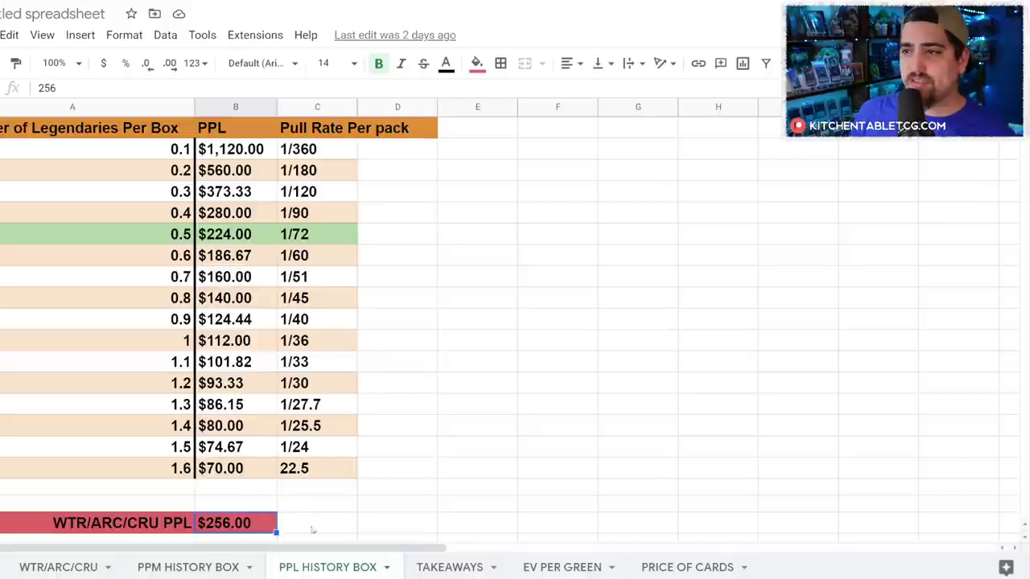
Step: Examine the PPL formula and pull rate for 0.5 legendaries per box, and recheck the 12-majestic row on the PPM HISTORY BOX sheet
click(231, 241)
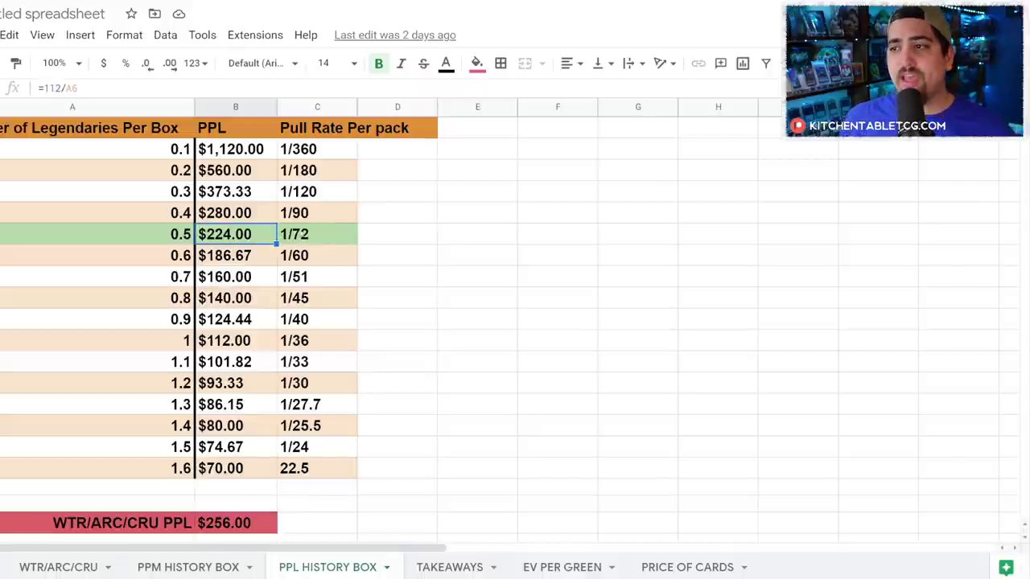
key(Right)
key(shift+Up)
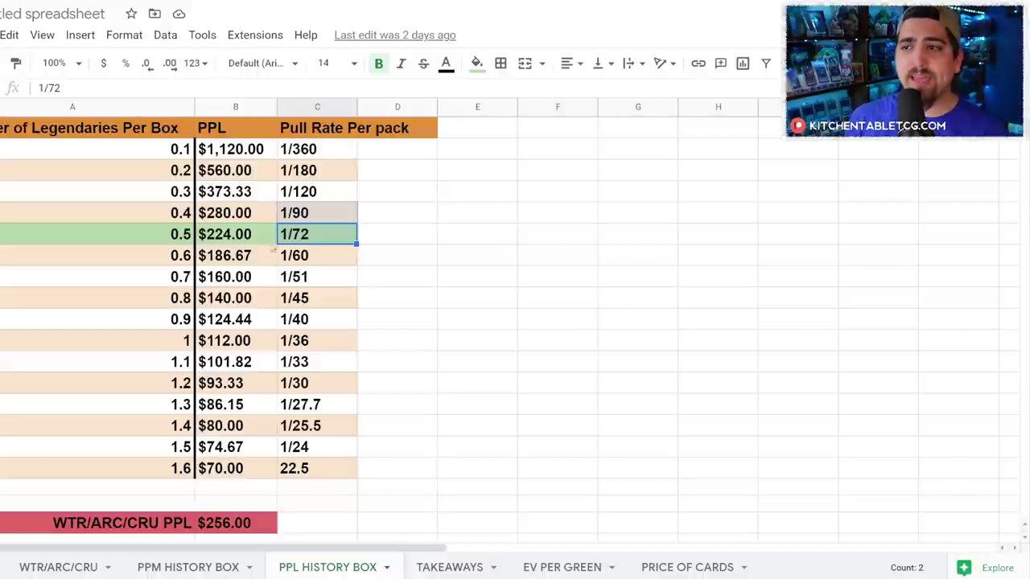
click(176, 234)
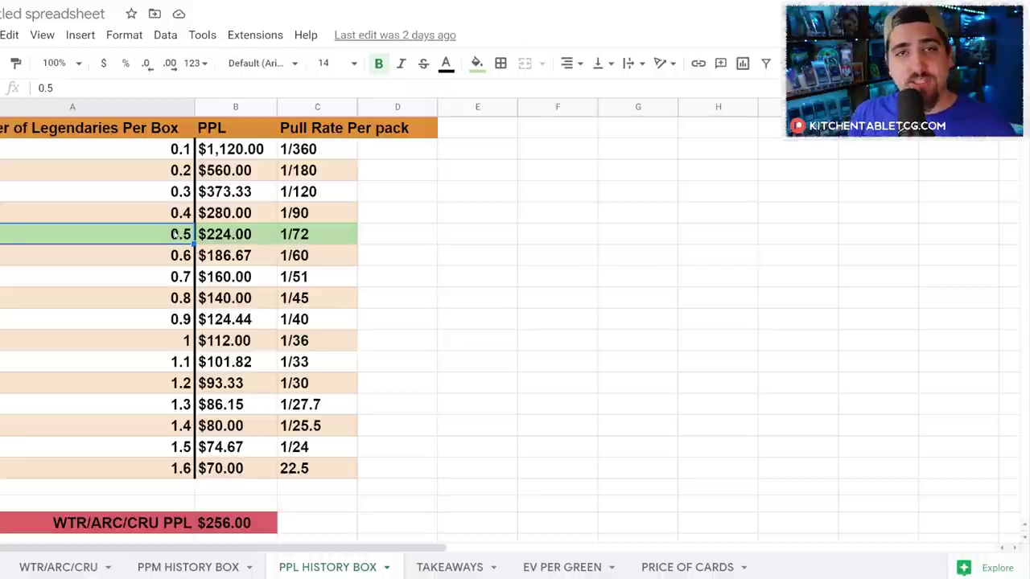
click(187, 569)
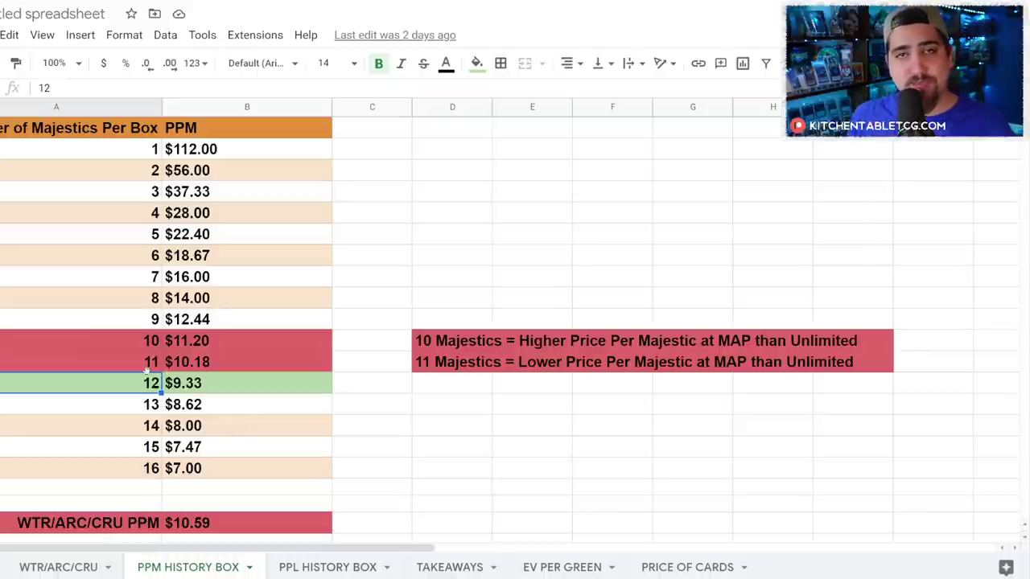
click(324, 569)
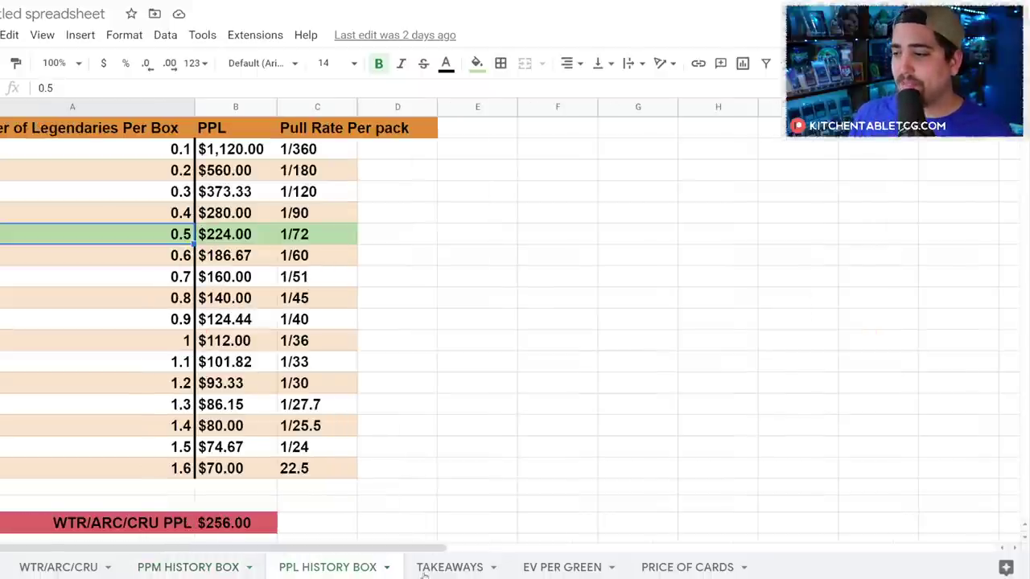
Step: Read the TAKEAWAYS sheet, focusing on the condition about carrying the product at one legendary per box
click(556, 568)
click(471, 569)
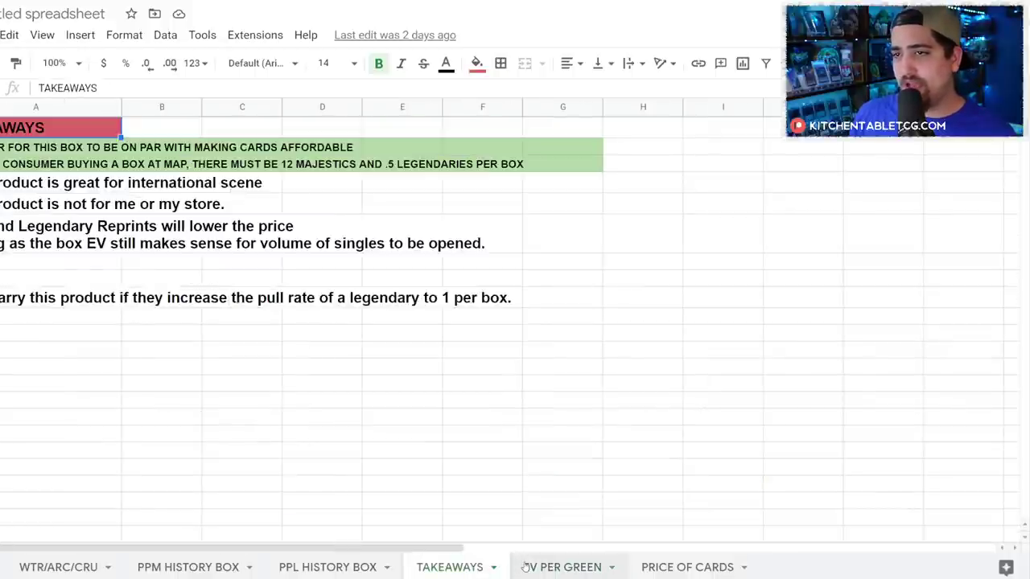
scroll(345, 407, down, 2)
scroll(347, 412, up, 2)
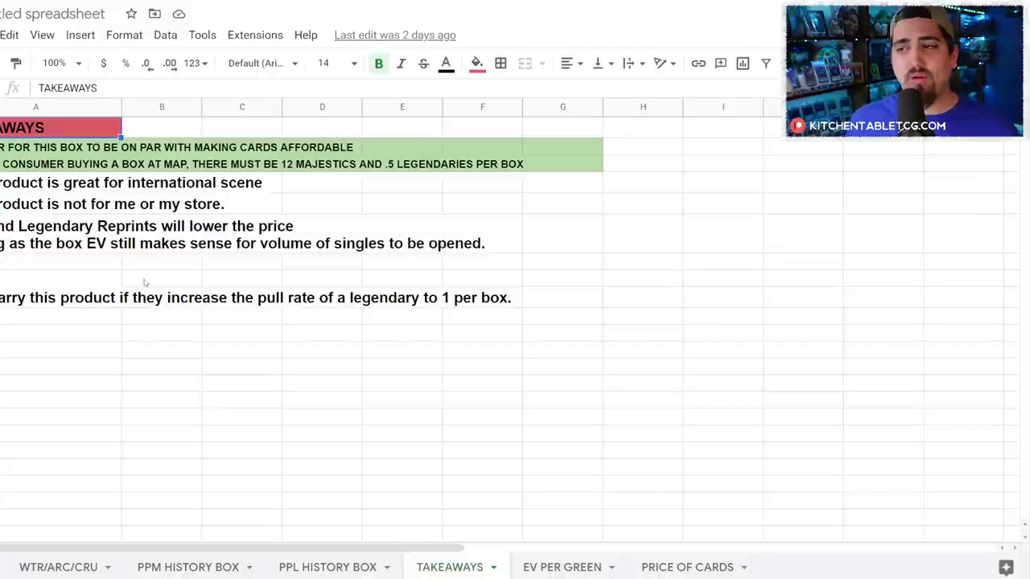
click(211, 304)
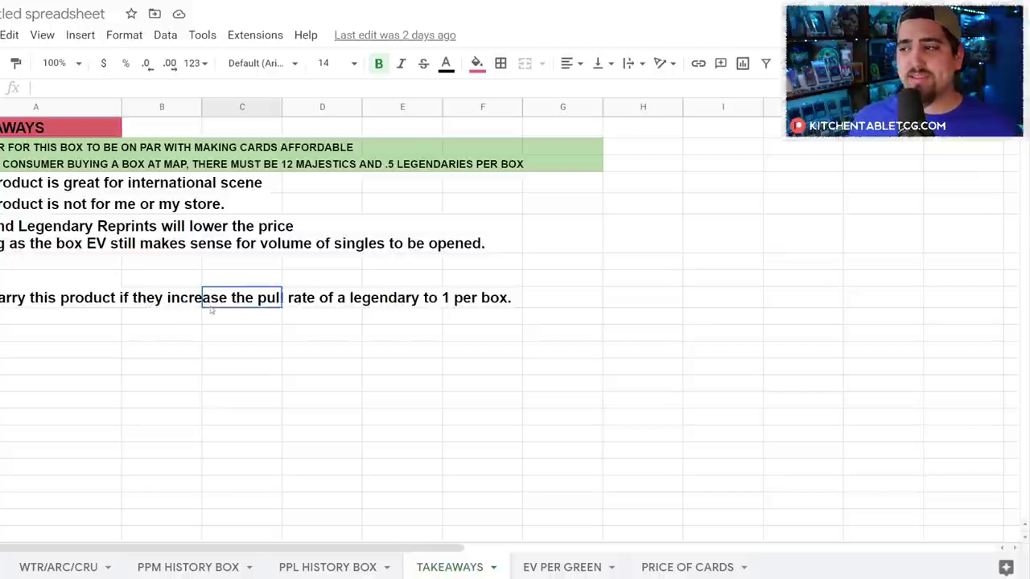
click(69, 298)
scroll(68, 296, down, 3)
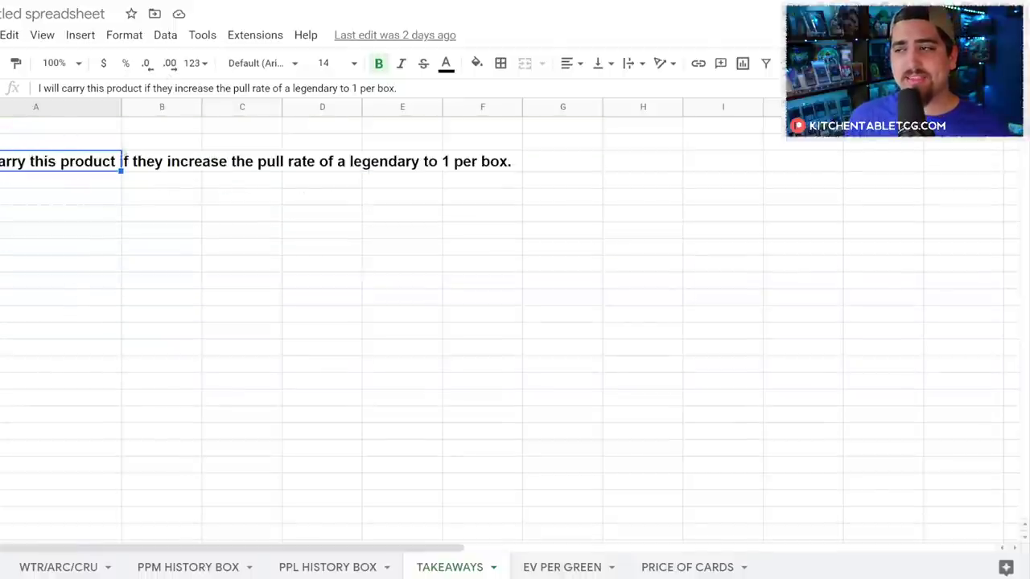
click(483, 169)
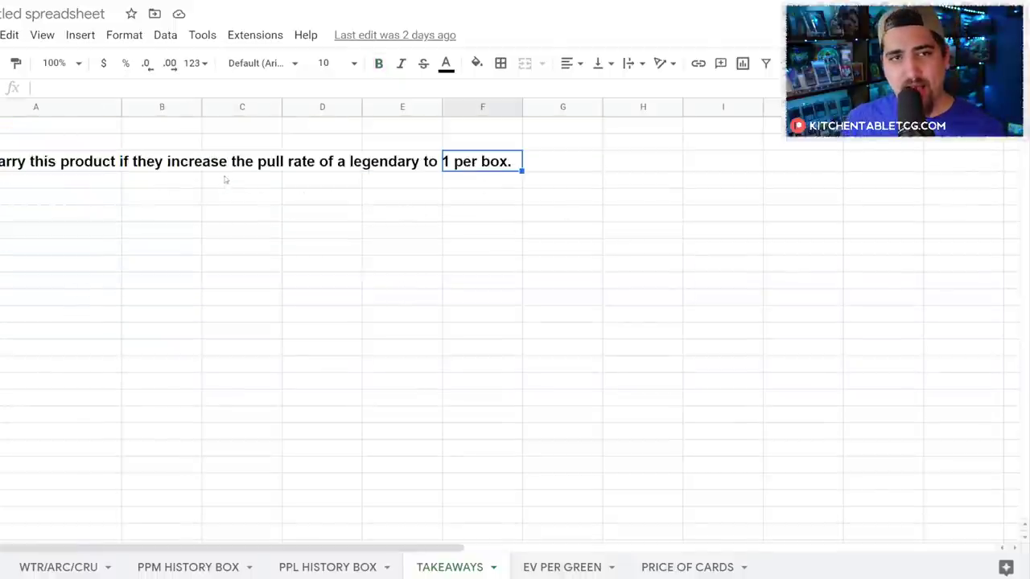
click(36, 168)
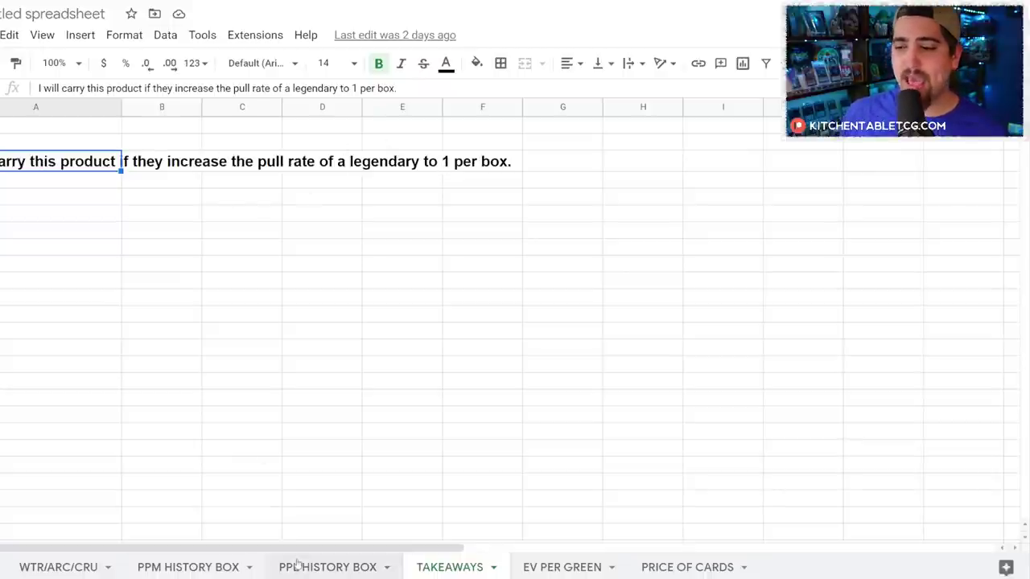
Step: Revisit the PPM HISTORY BOX sheet and examine the PPL HISTORY BOX row for 1 legendary per box, including its pull rate
click(206, 568)
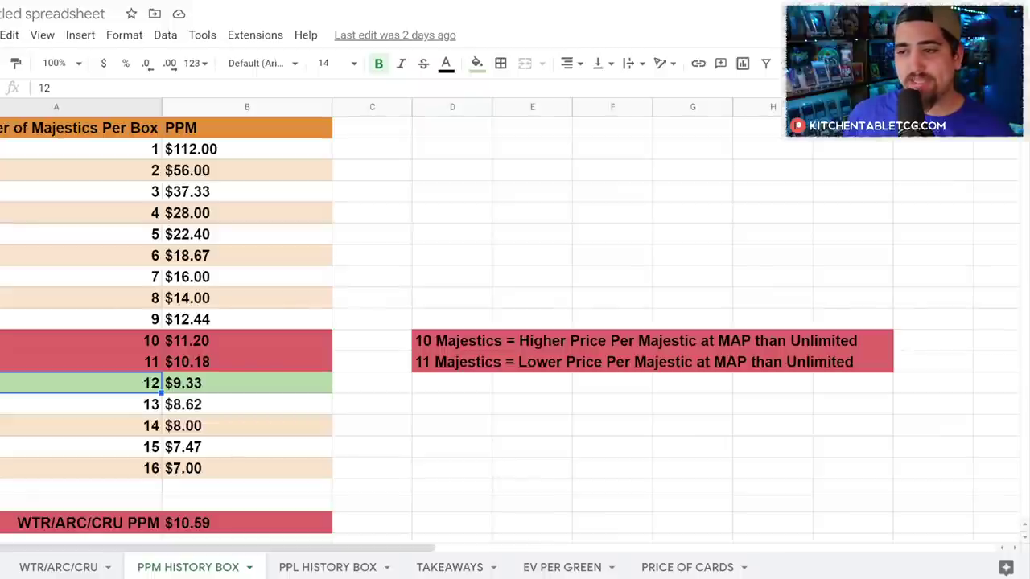
click(364, 569)
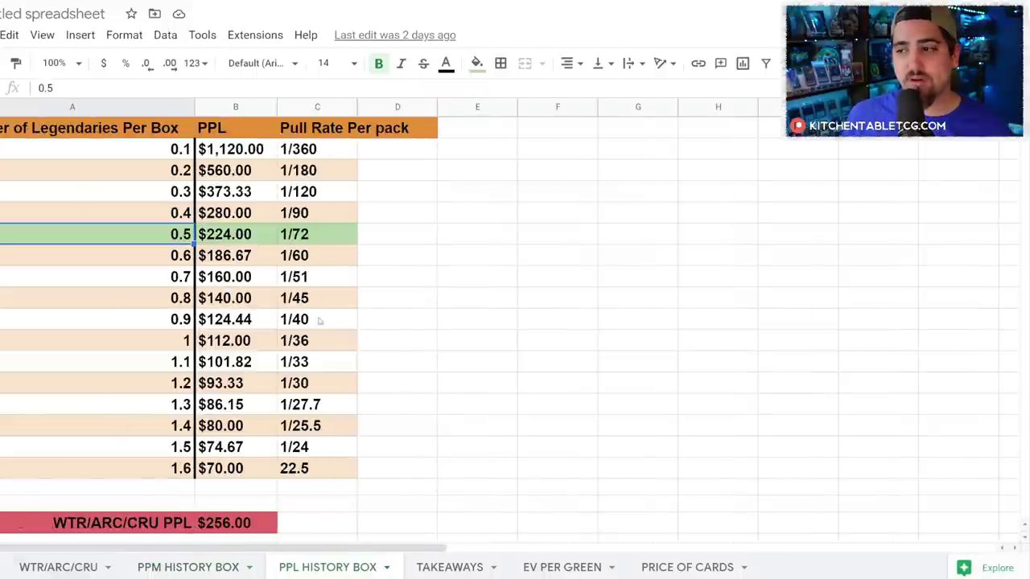
click(281, 344)
click(120, 340)
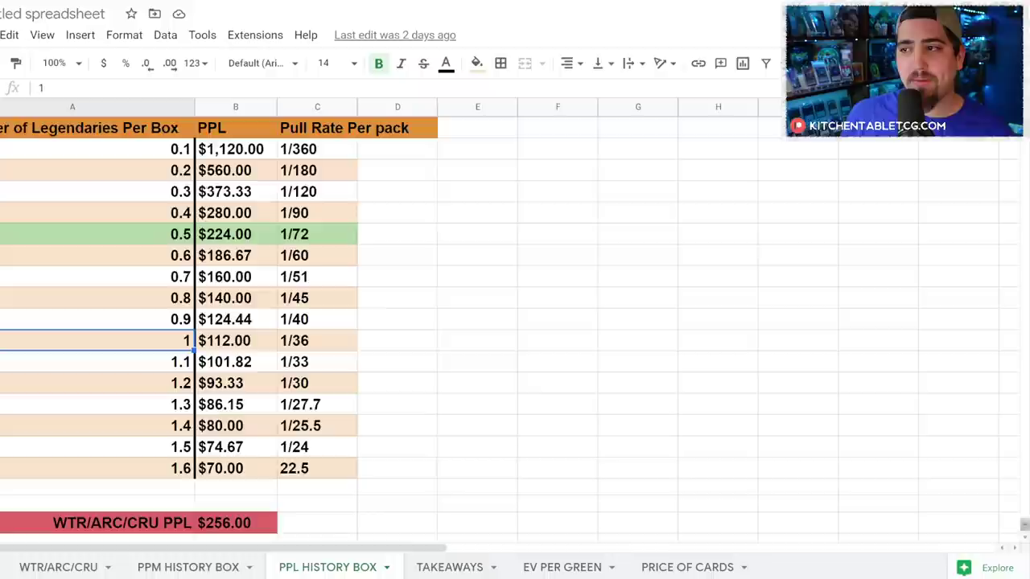
click(311, 337)
Step: Check the EV PER GREEN and PPM HISTORY BOX sheets, and look over the card gallery on the Flesh and Blood website
click(572, 569)
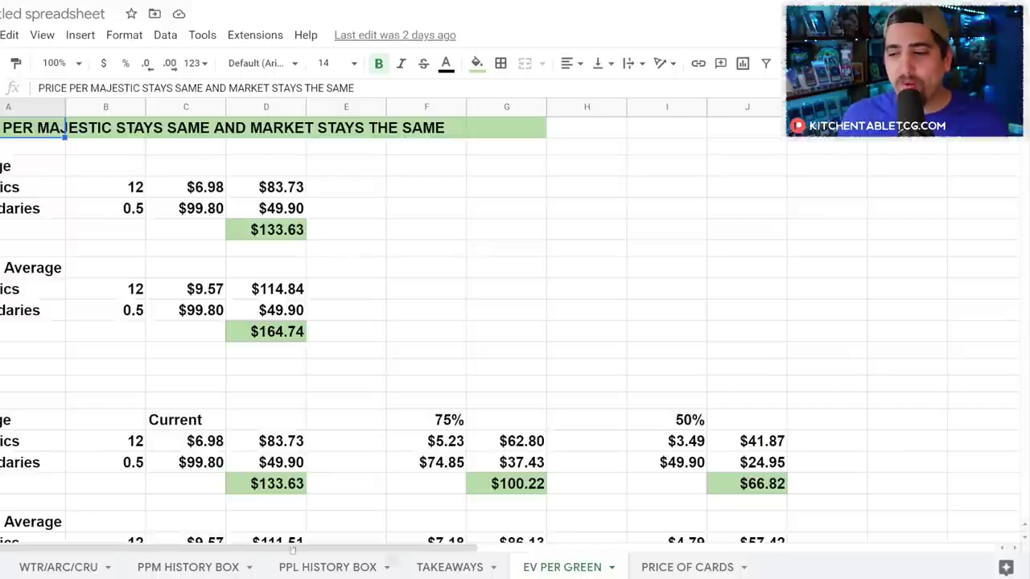
click(160, 567)
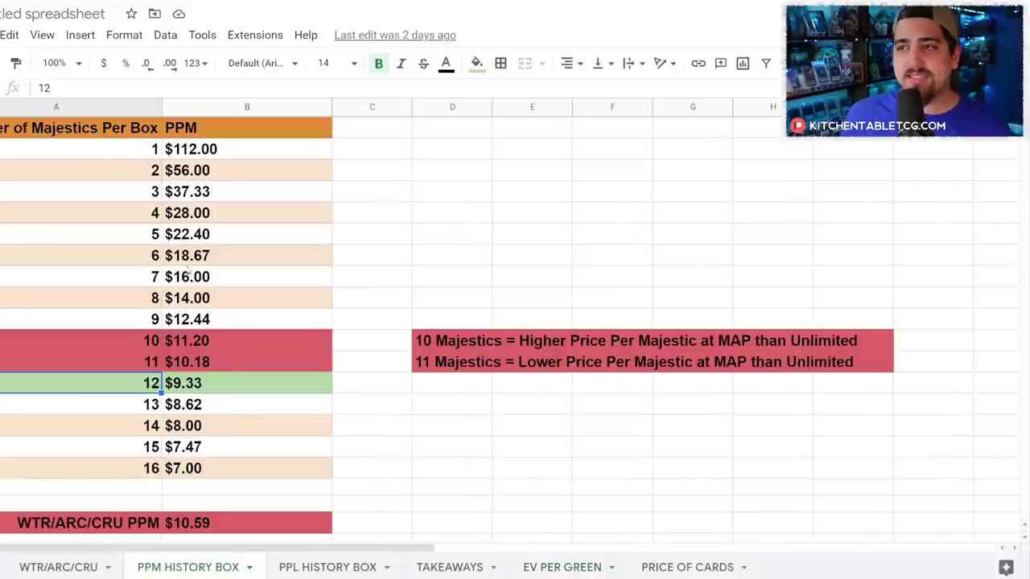
click(31, 568)
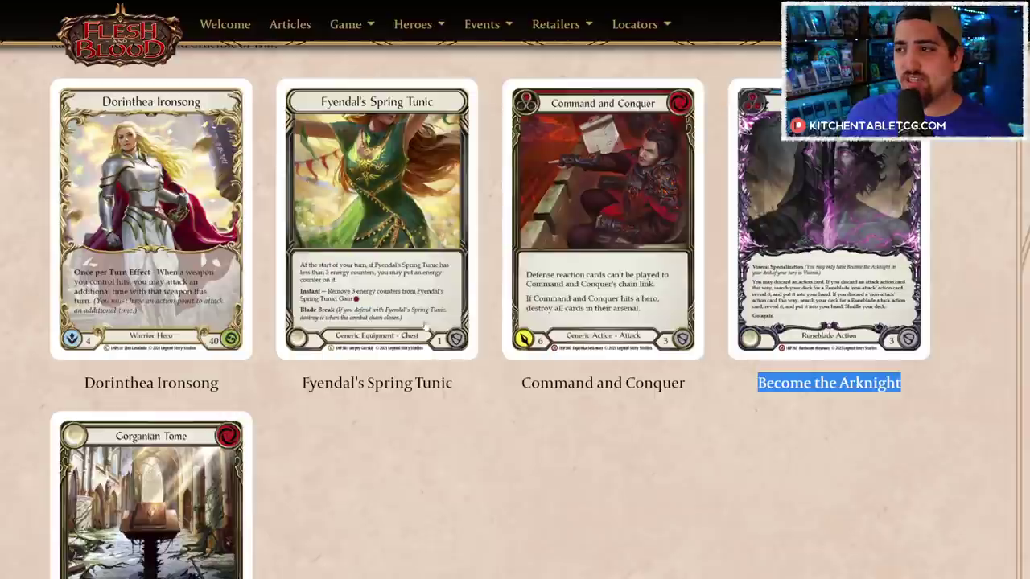
scroll(370, 305, down, 1)
scroll(313, 286, up, 1)
scroll(258, 265, down, 2)
scroll(211, 247, up, 2)
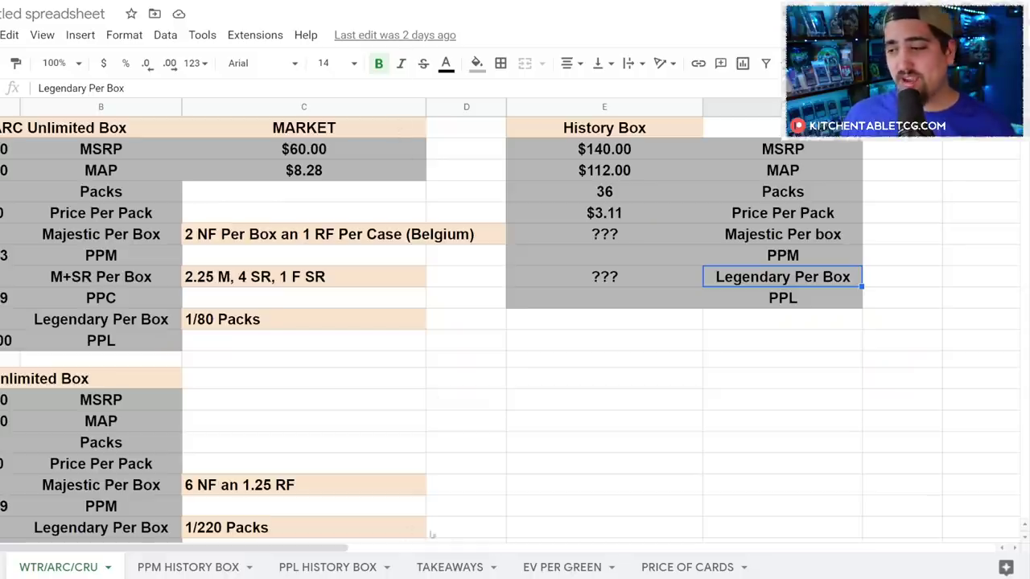
Step: Revisit the TAKEAWAYS sheet and examine the first average's majestic and legendary quantities per box on the EV PER GREEN sheet
click(445, 568)
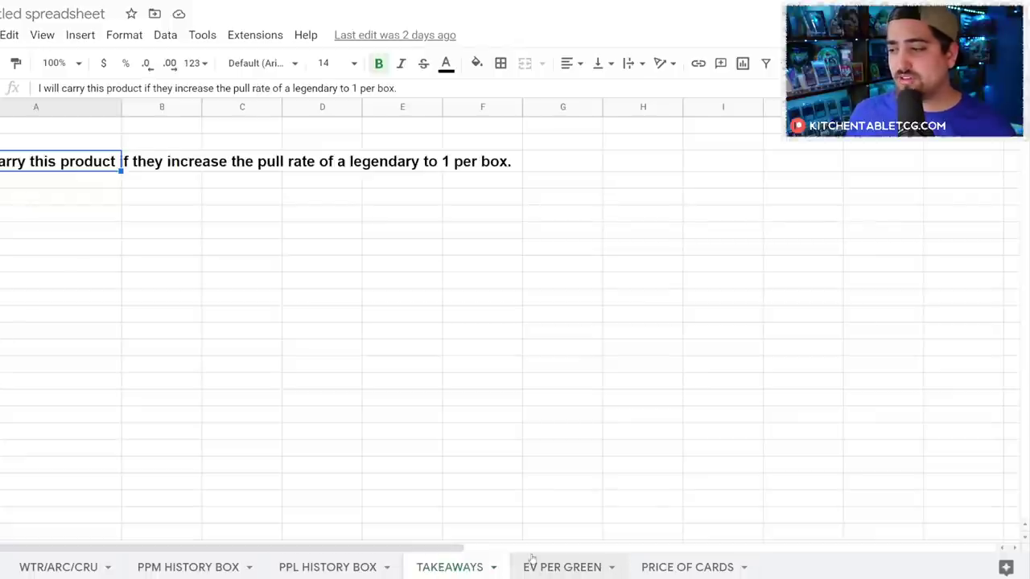
click(555, 568)
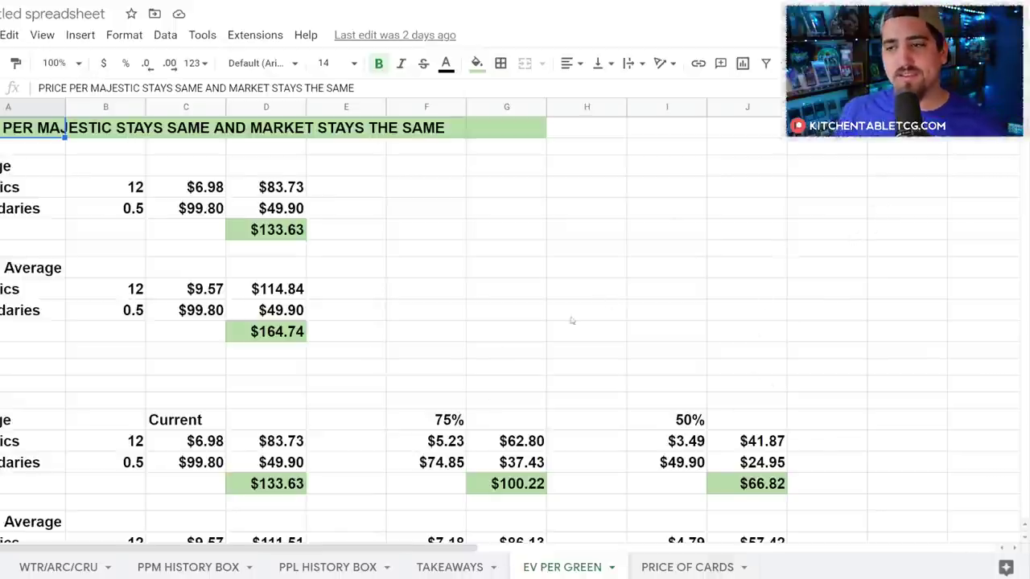
click(113, 190)
click(119, 207)
click(135, 189)
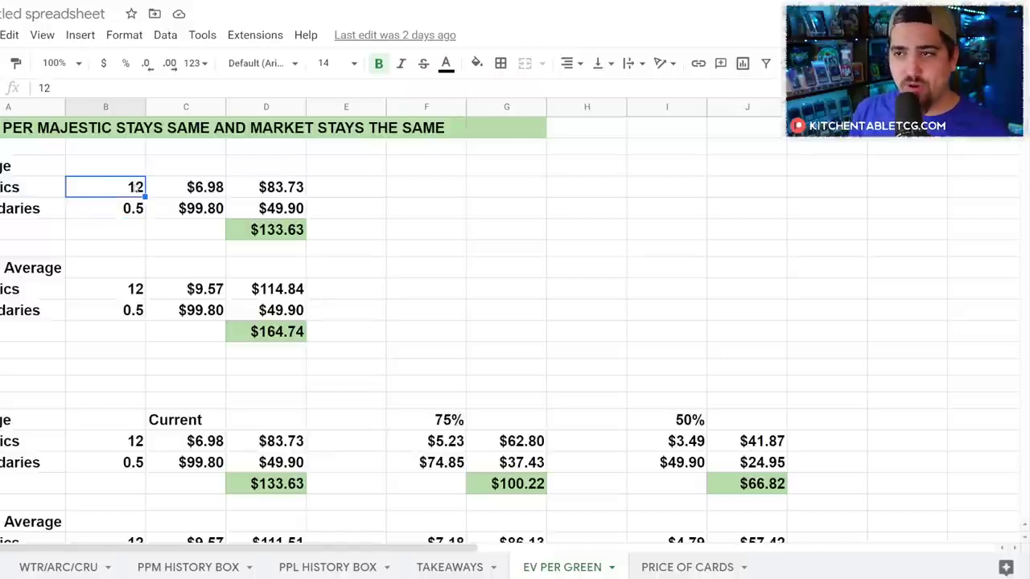
click(127, 210)
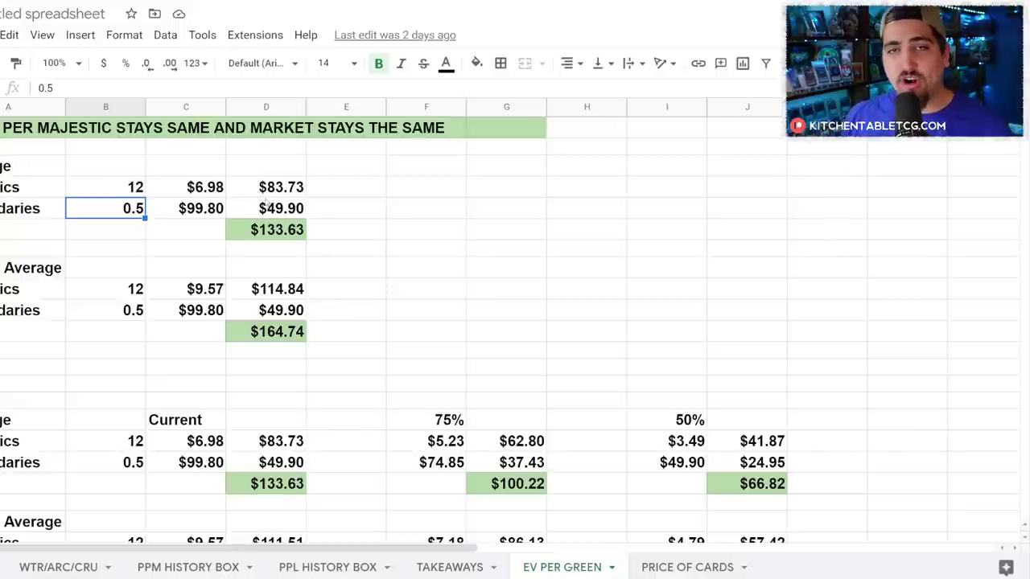
Step: Examine the PRICE OF CARDS sheet's individual majestic and legendary prices and their averages
click(654, 568)
scroll(391, 338, down, 10)
scroll(391, 342, up, 10)
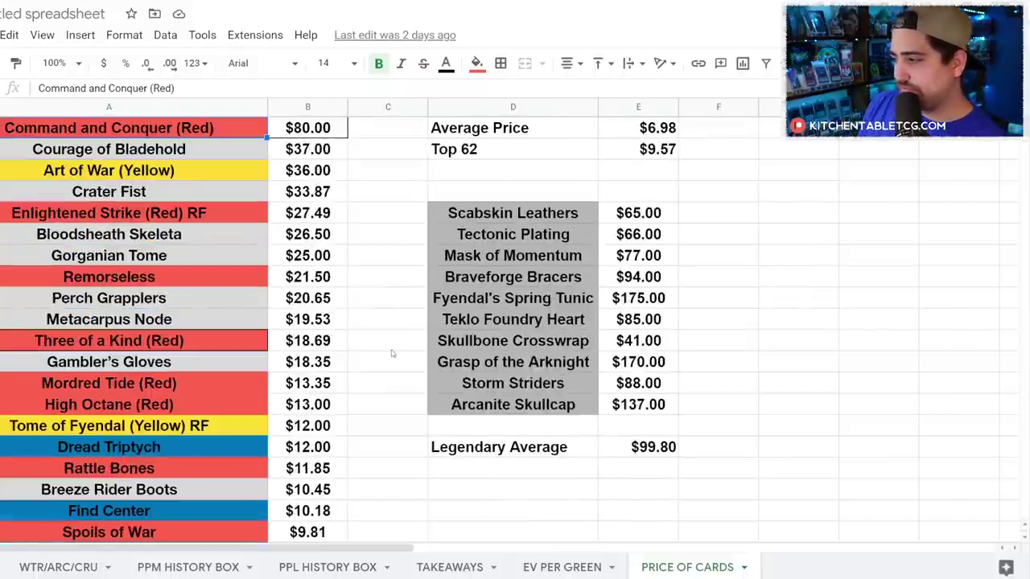
scroll(392, 353, down, 7)
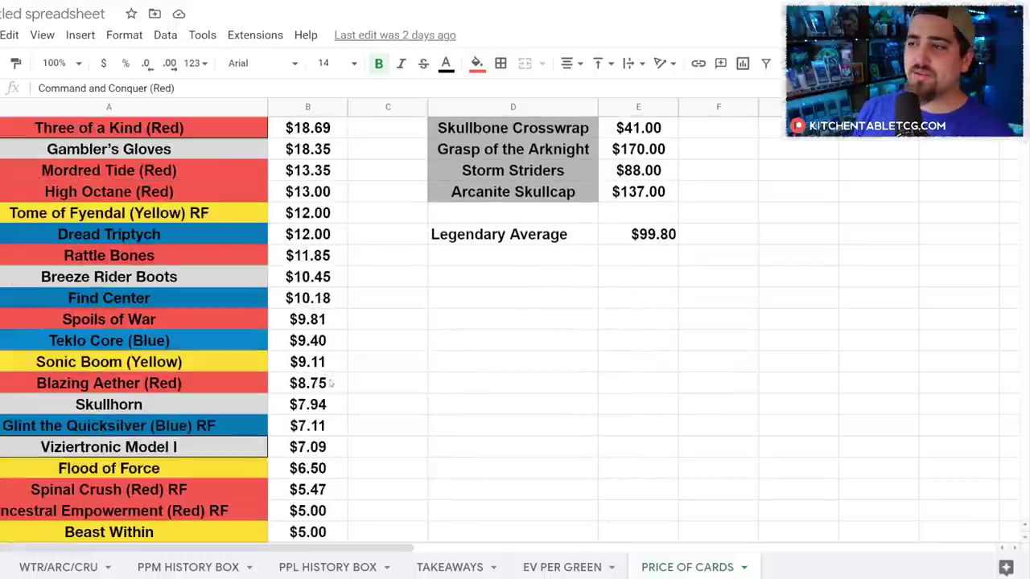
scroll(331, 385, down, 8)
scroll(331, 382, up, 9)
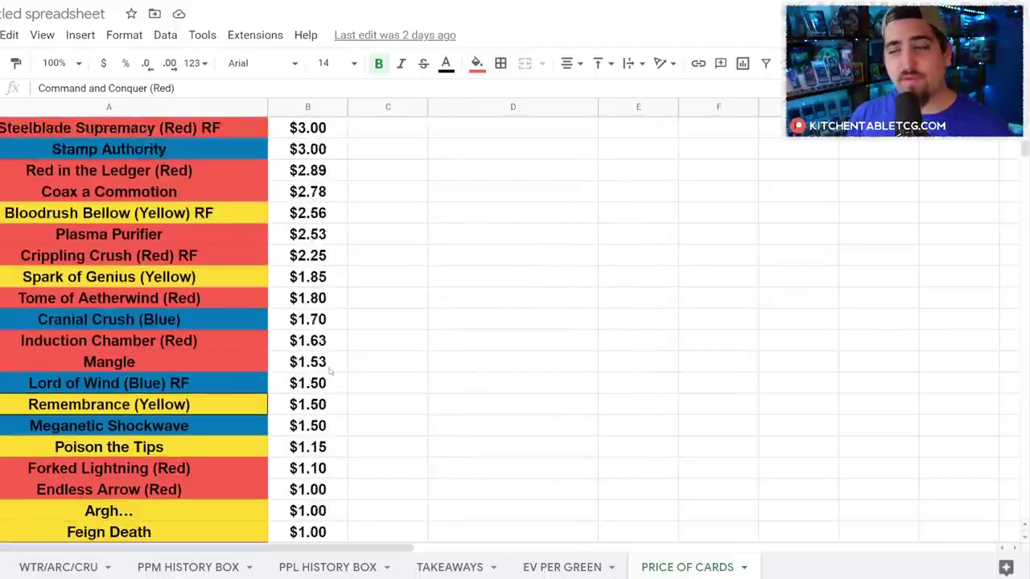
scroll(331, 369, up, 8)
scroll(234, 326, down, 10)
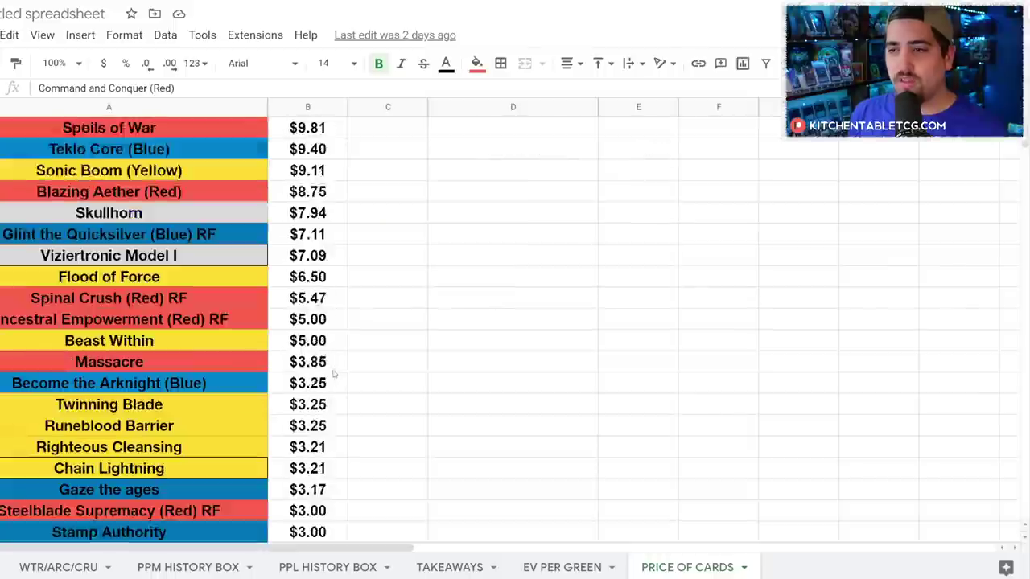
Step: Look through the lower-priced majestics on the PRICE OF CARDS sheet and check the History Pack 1 product PDF's set composition, rarity distribution and MSRP
scroll(233, 325, down, 9)
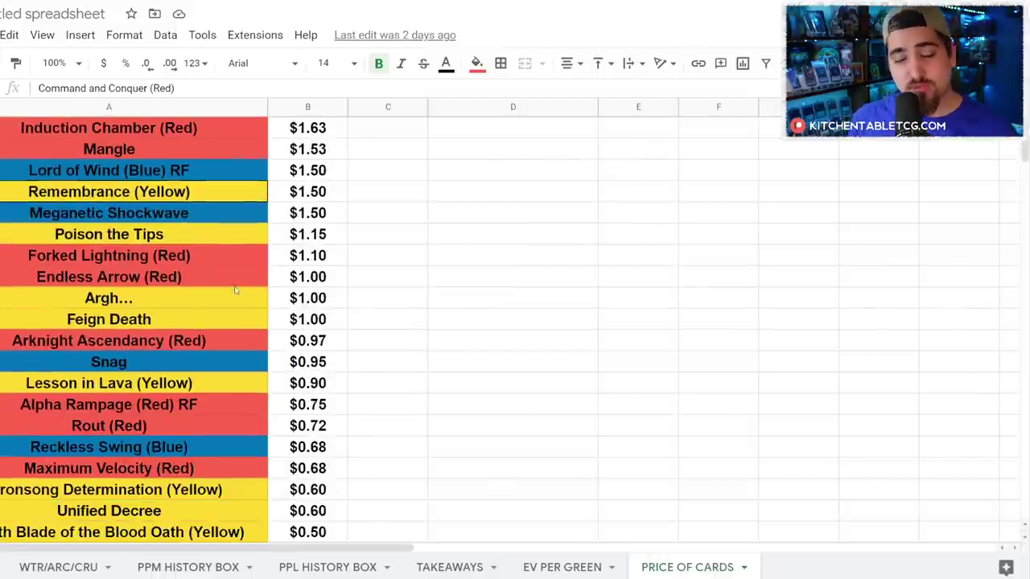
scroll(227, 291, down, 5)
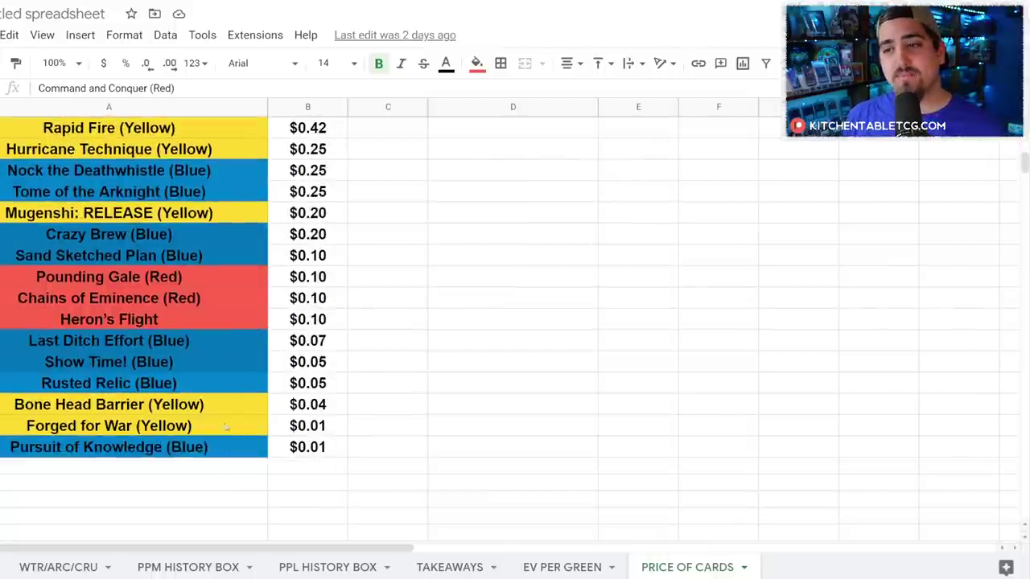
scroll(212, 347, up, 4)
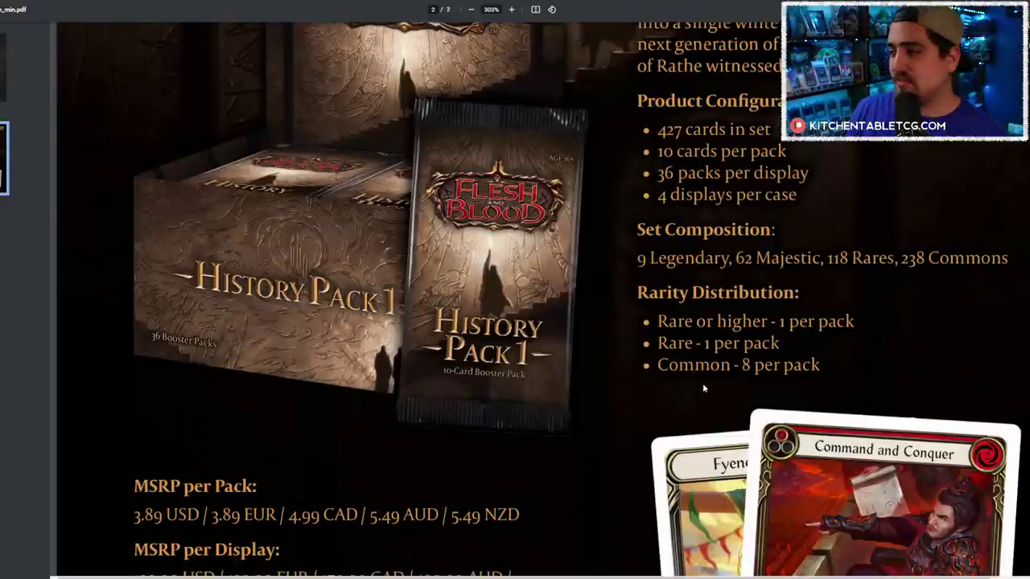
scroll(703, 383, down, 3)
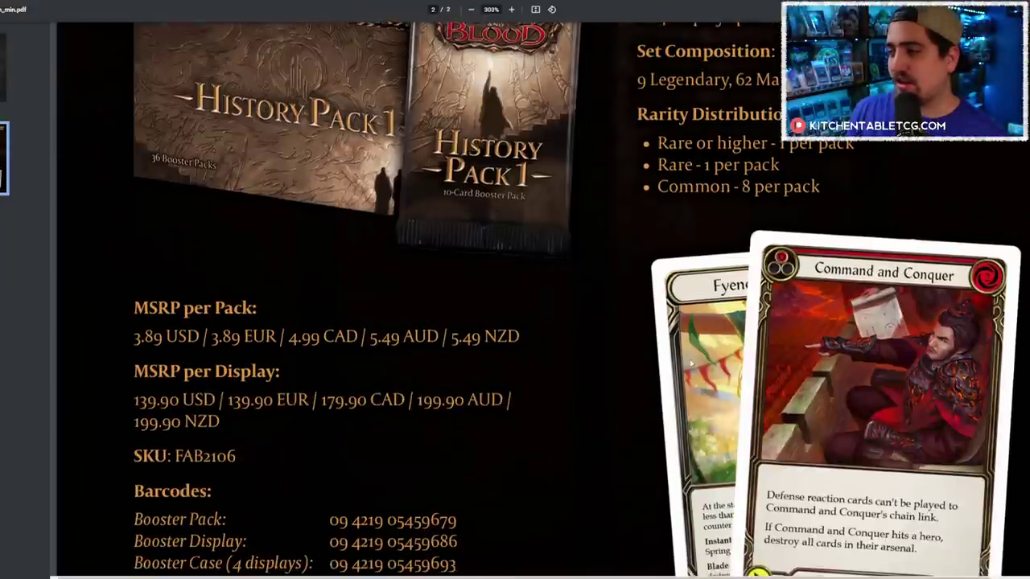
scroll(753, 235, up, 2)
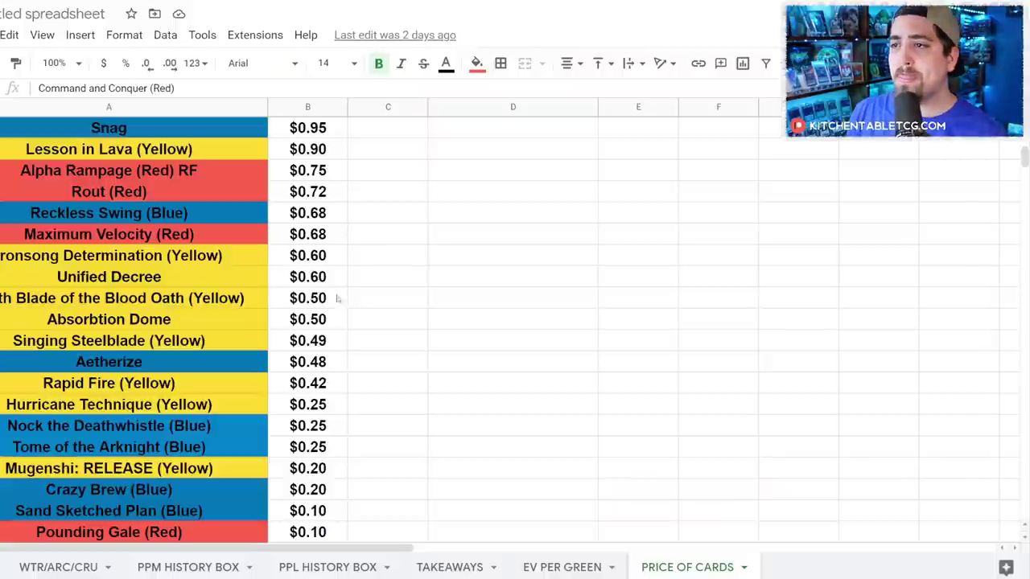
Step: Examine the Average Price and Top 62 formulas beside the majestic list on the PRICE OF CARDS sheet
scroll(326, 299, up, 12)
scroll(326, 299, up, 6)
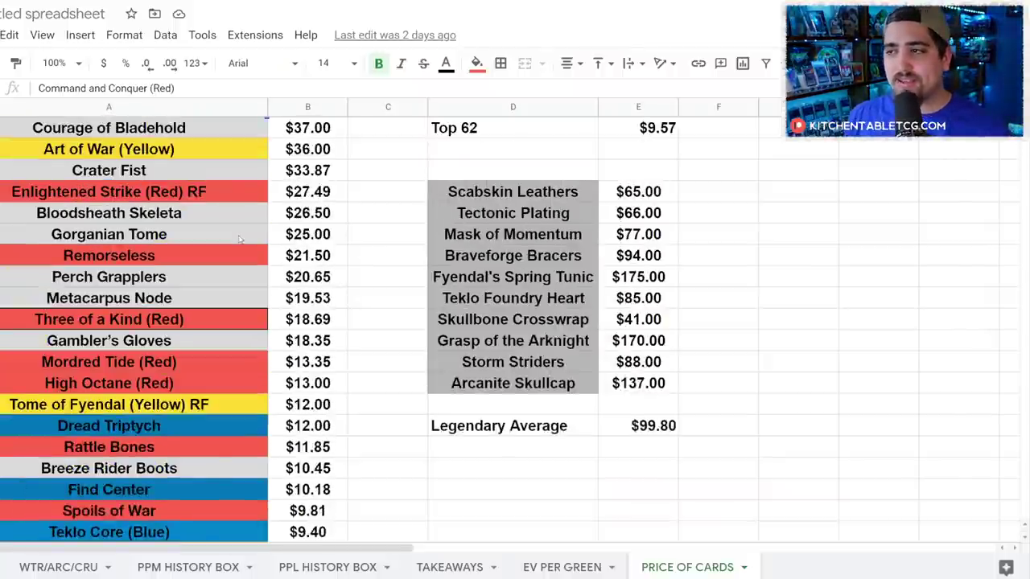
click(673, 136)
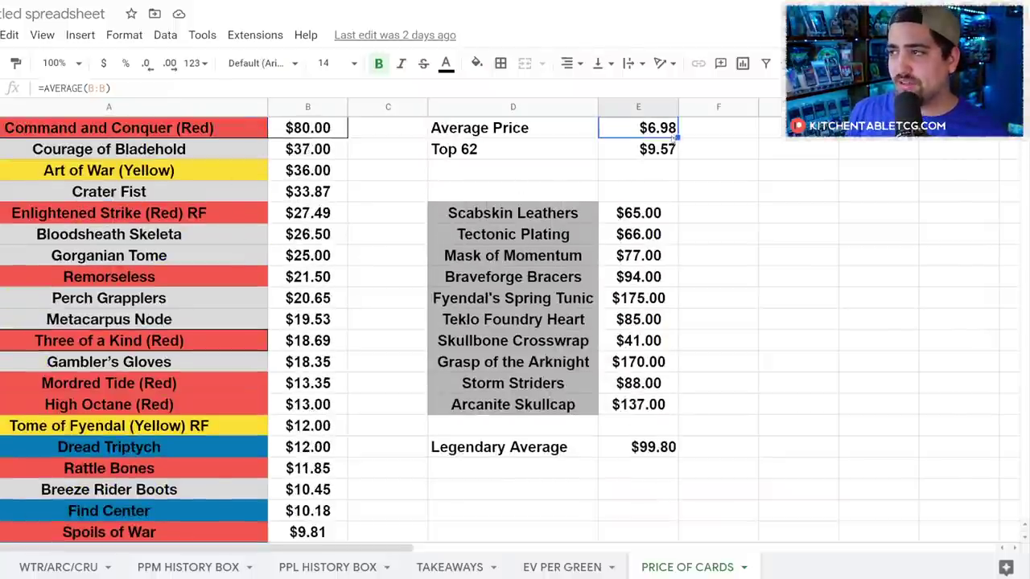
click(640, 153)
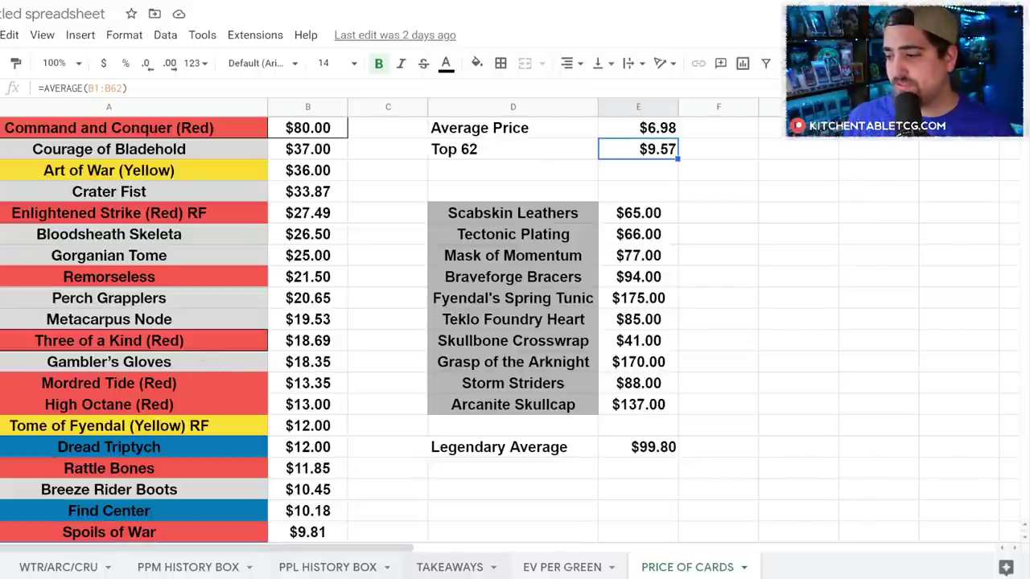
Step: Examine the first average on the EV PER GREEN sheet, covering its majestic and legendary quantities, average prices, subtotals and box total
click(563, 567)
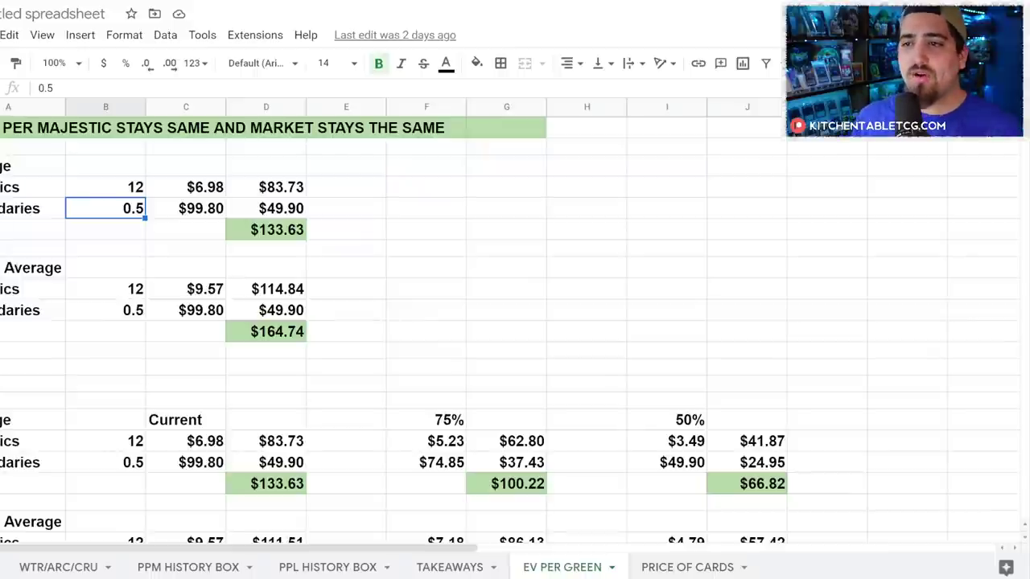
click(125, 186)
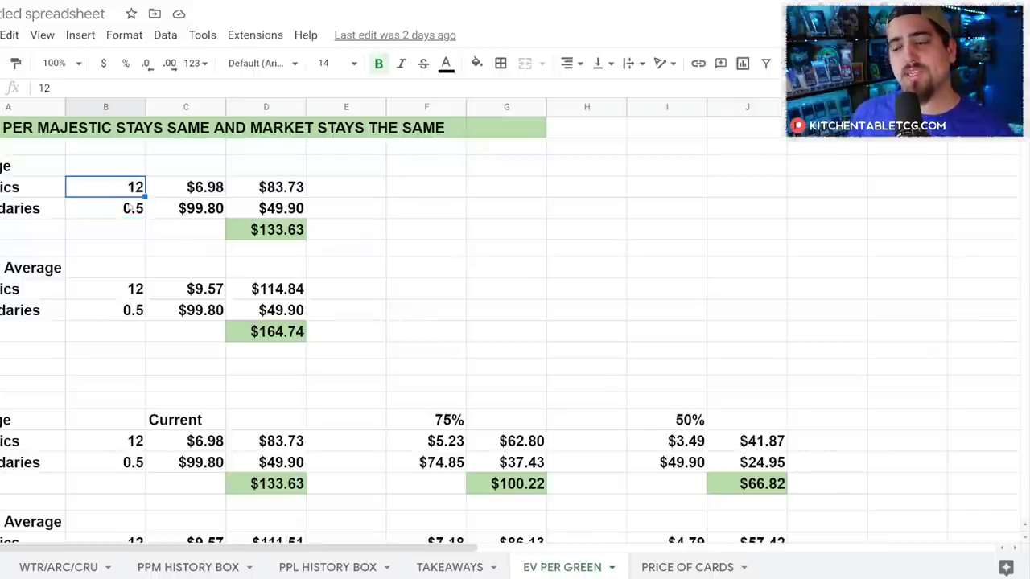
click(131, 213)
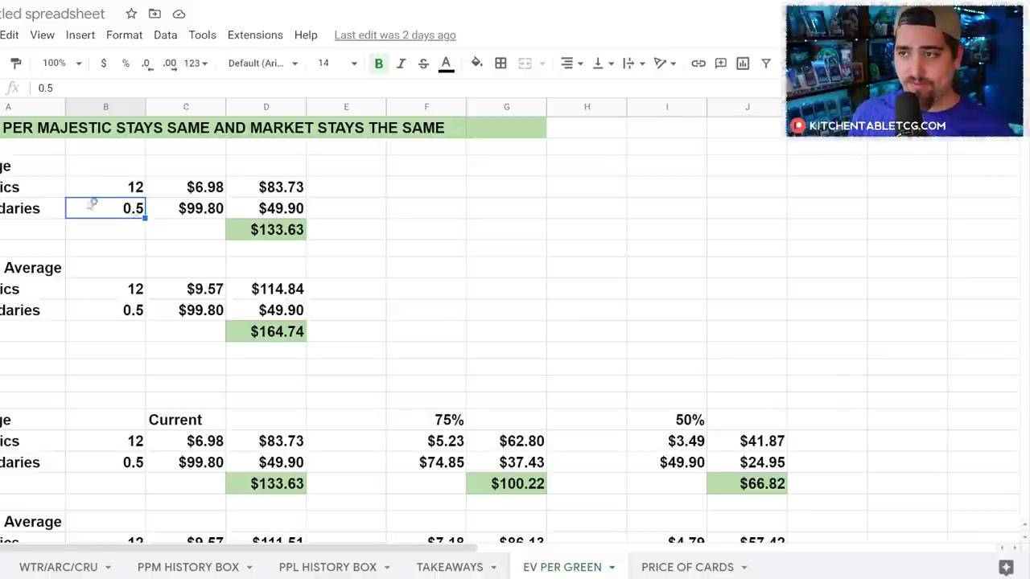
click(173, 210)
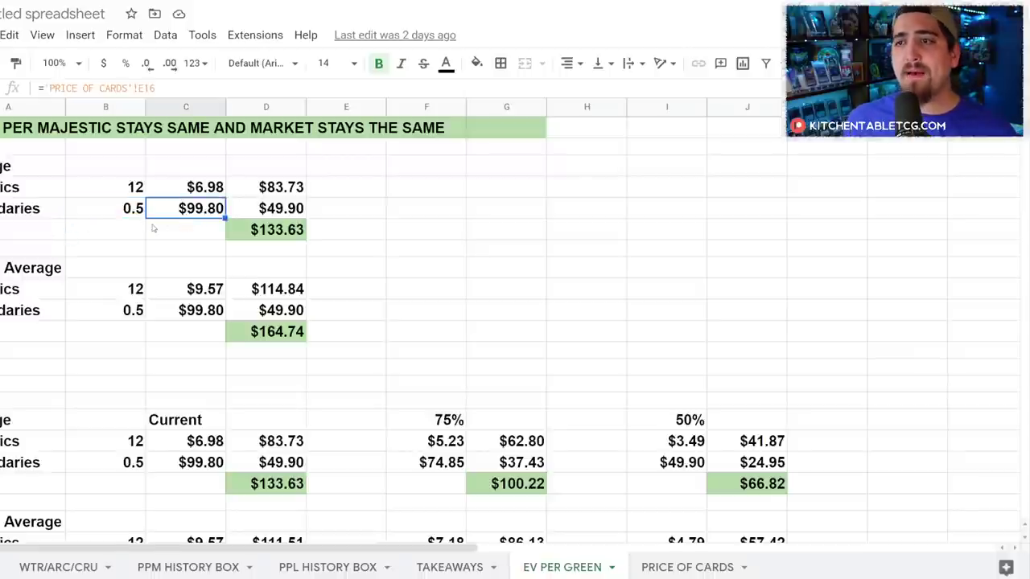
click(208, 232)
click(266, 190)
click(290, 214)
click(284, 234)
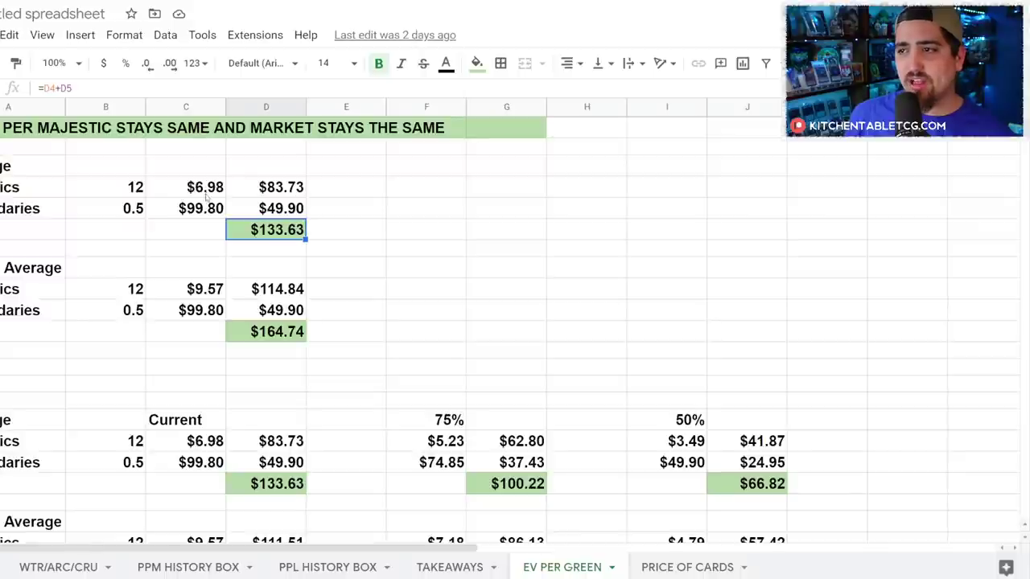
click(209, 194)
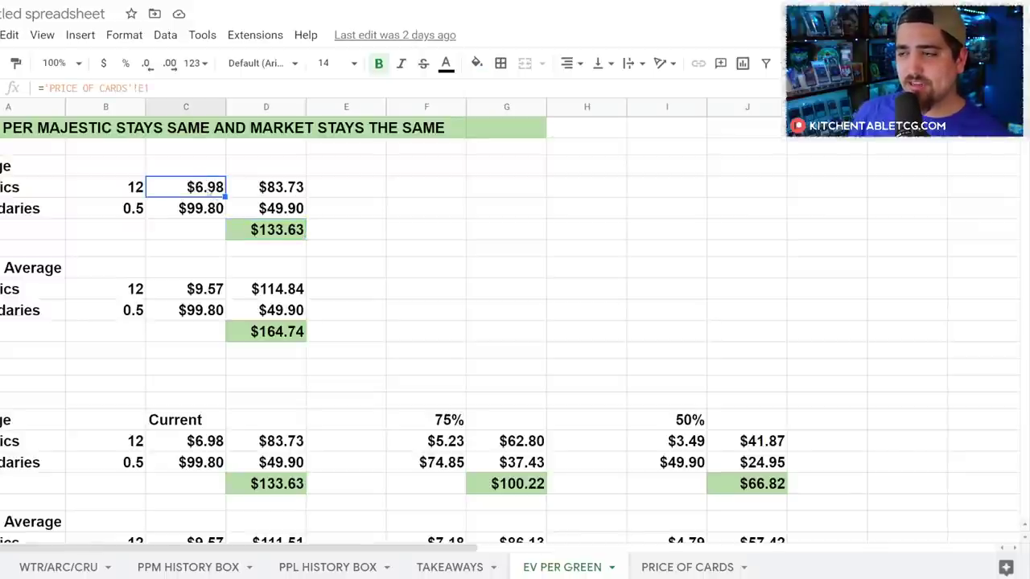
click(207, 209)
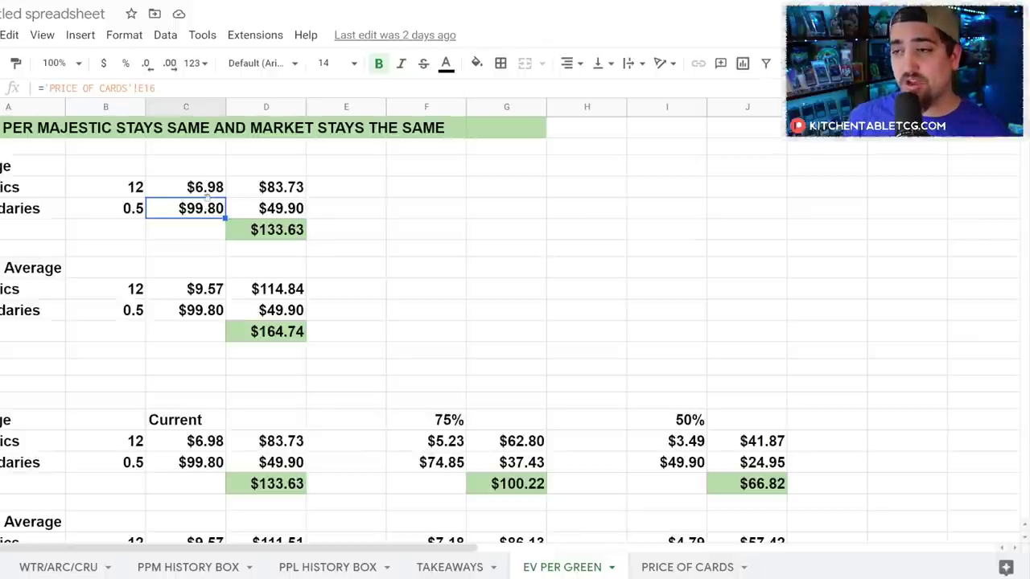
click(266, 214)
click(265, 233)
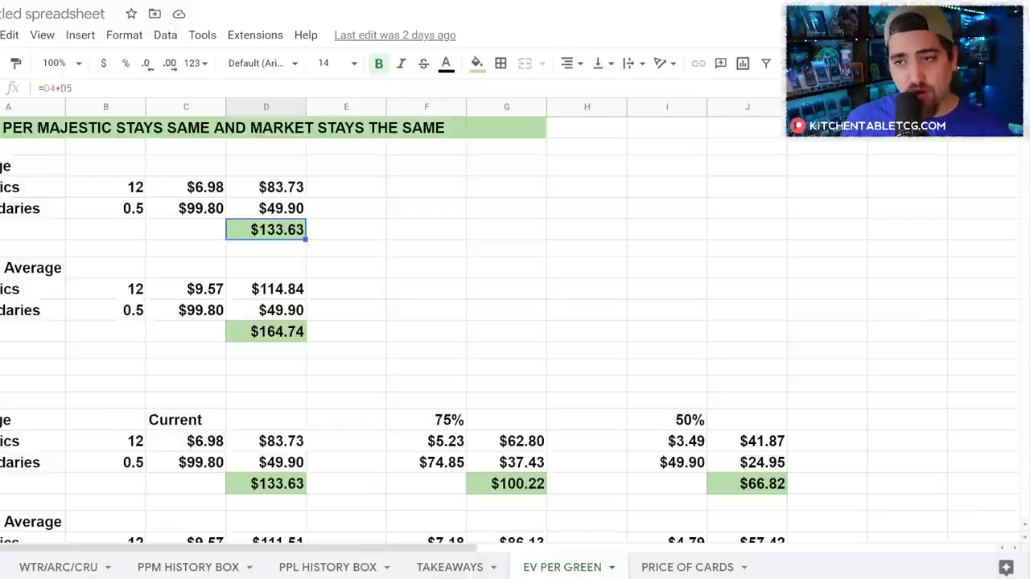
Step: Examine the second average's majestic subtotal and box total in the upper section of the EV PER GREEN sheet
click(32, 268)
click(270, 292)
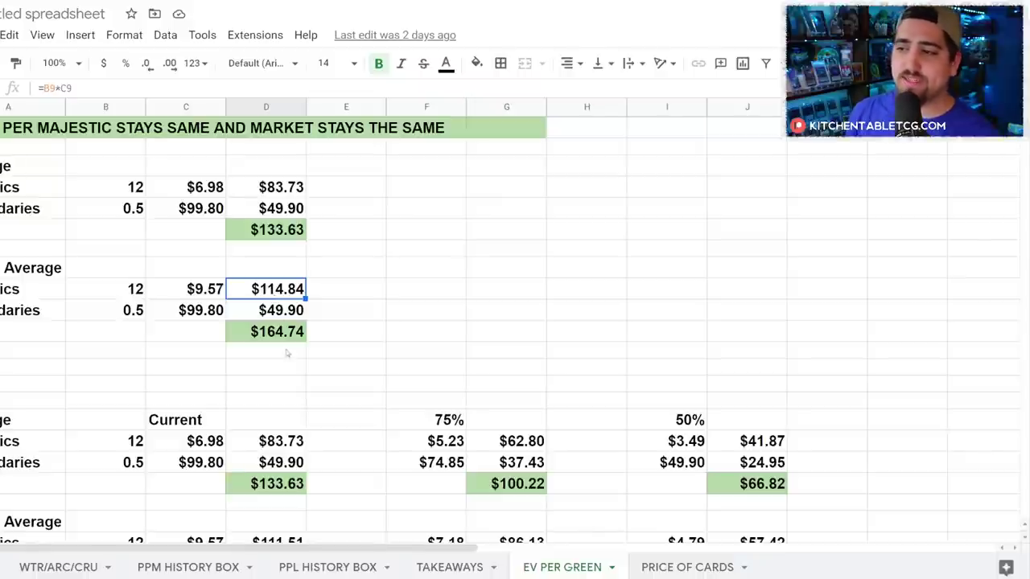
click(271, 331)
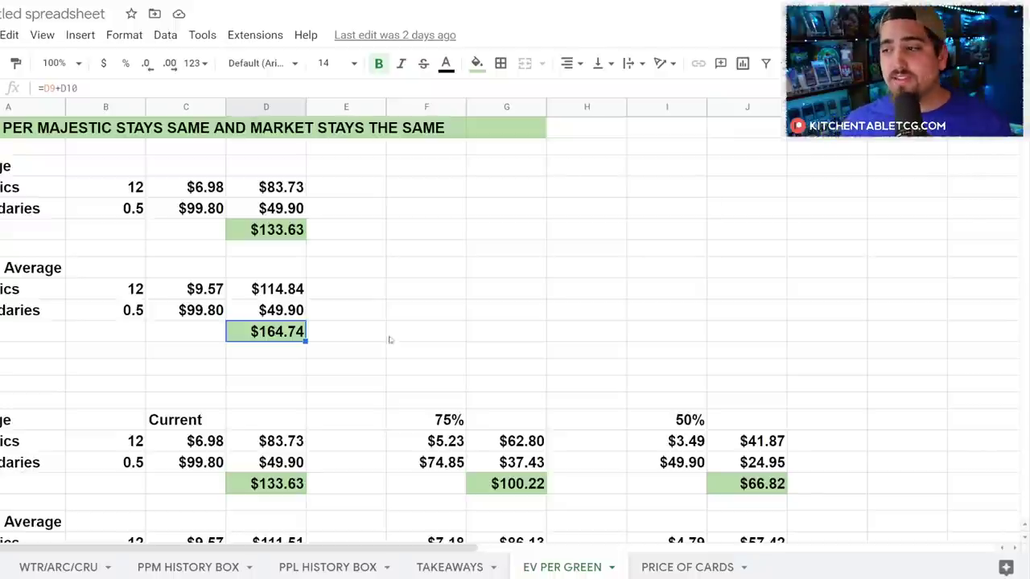
Step: Examine the Current and 75% price scenarios, including the second average's majestic and legendary subtotals under Current
scroll(370, 394, down, 3)
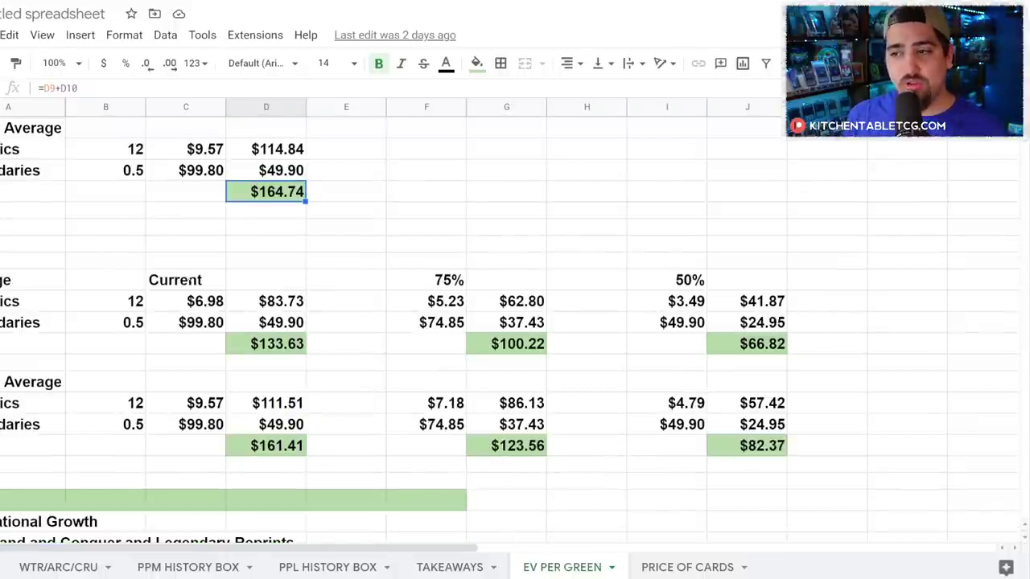
click(446, 279)
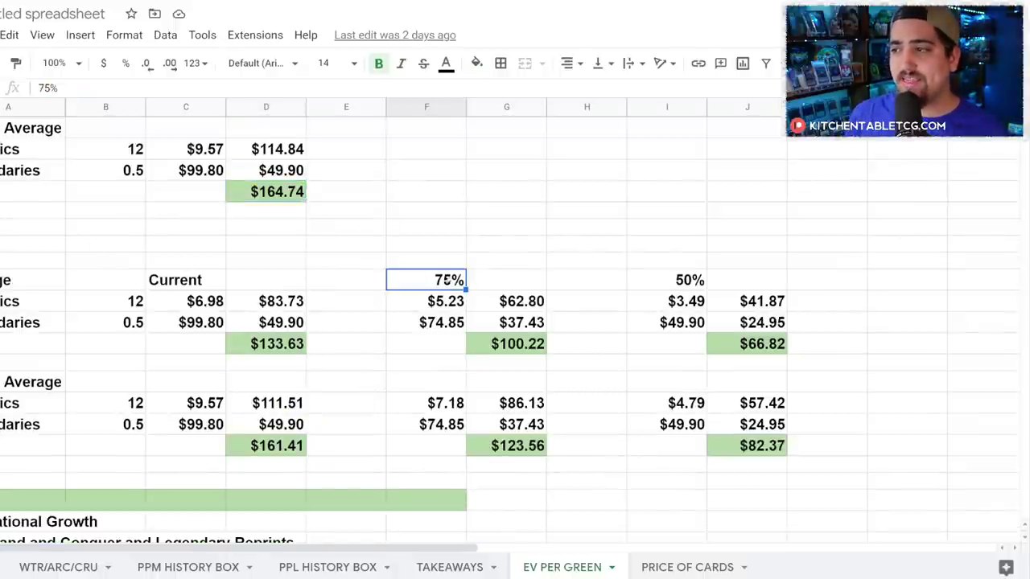
click(280, 287)
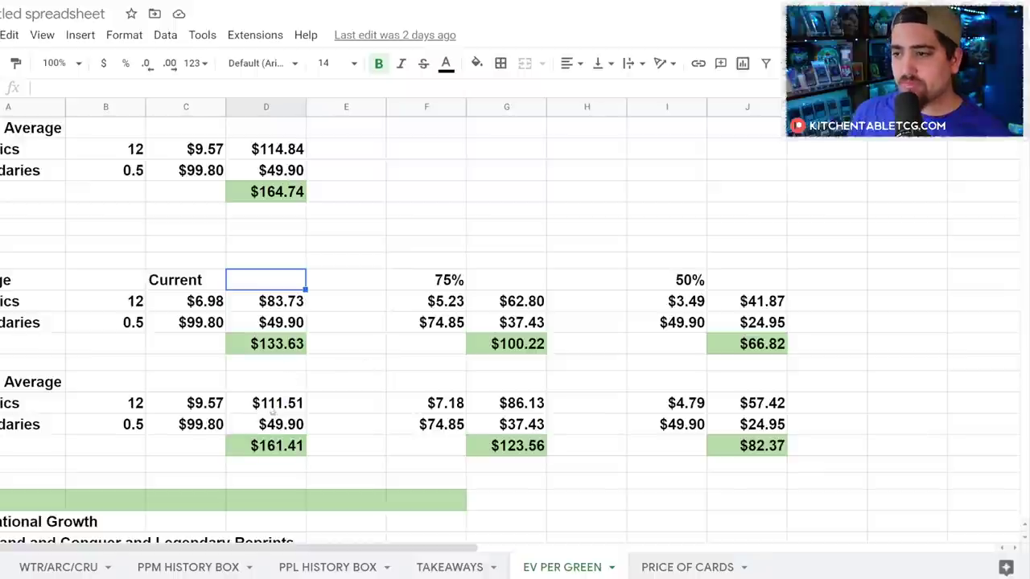
double_click(274, 410)
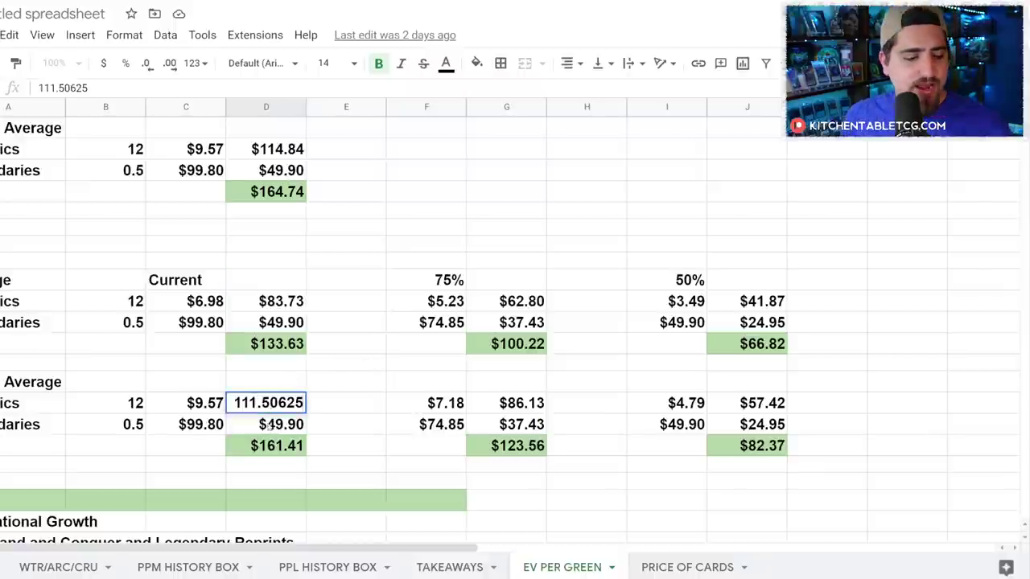
click(282, 421)
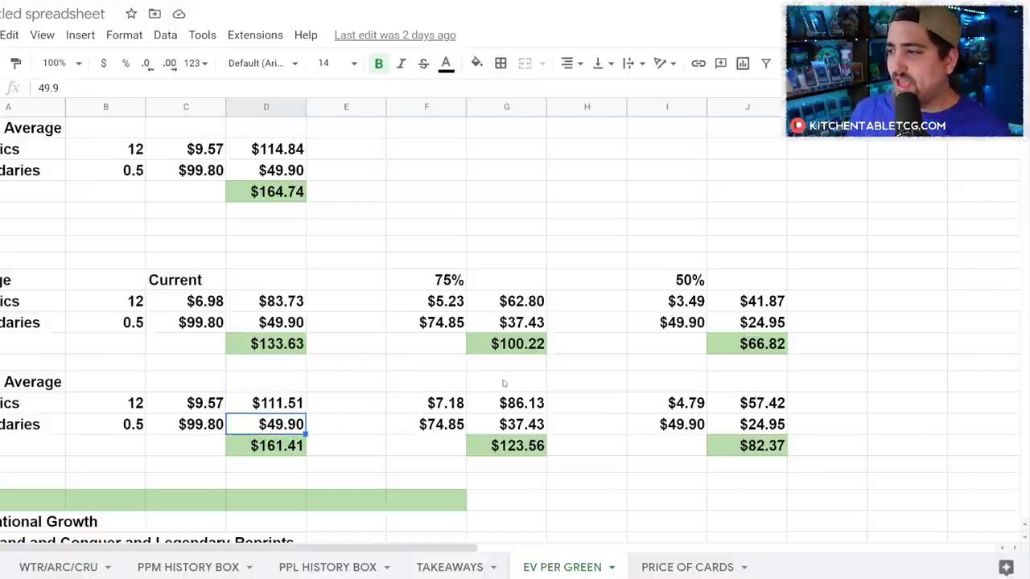
Step: Compare the box totals of both averages in the 75% and 50% price scenarios
scroll(508, 373, down, 1)
click(509, 301)
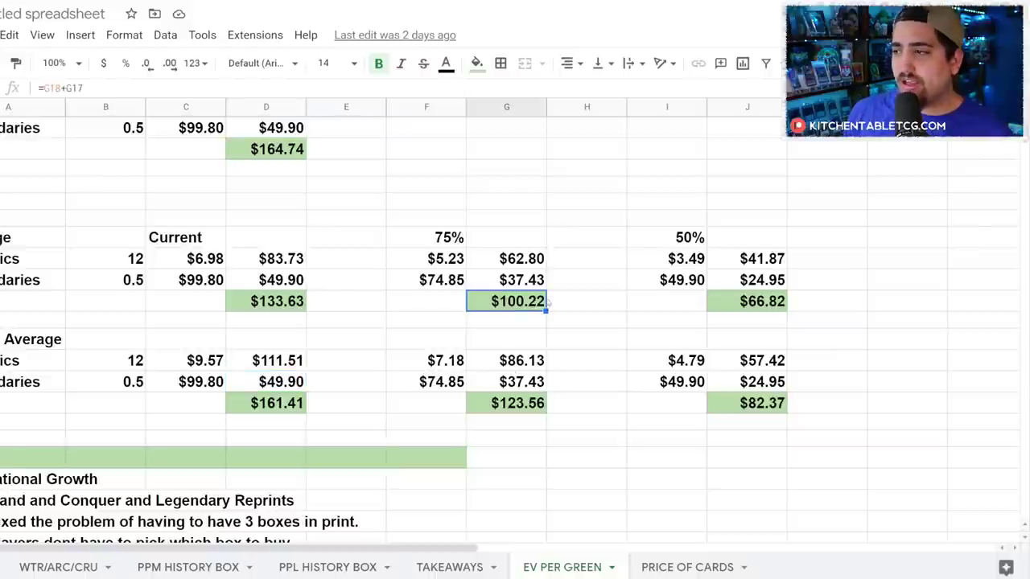
click(515, 403)
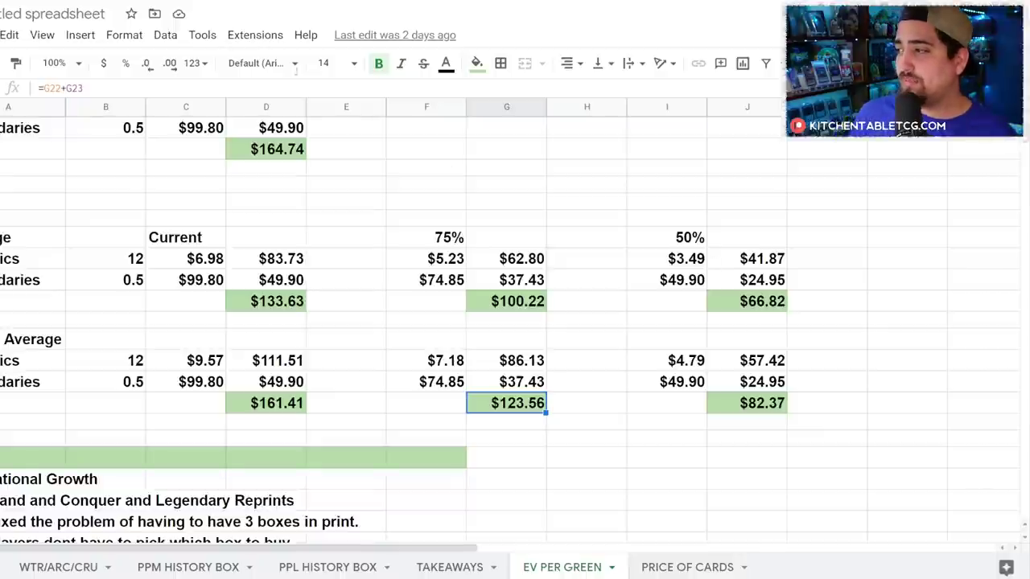
click(728, 306)
click(753, 404)
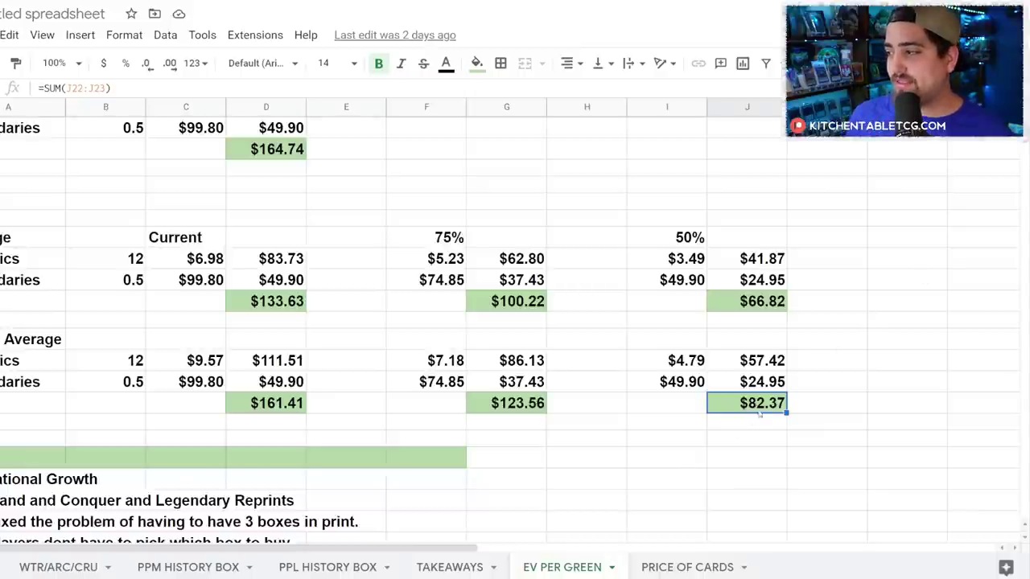
Step: Review the whole scenario comparison block, including the second average's legendary quantity and its 50% and 75% values
drag(801, 402, 31, 241)
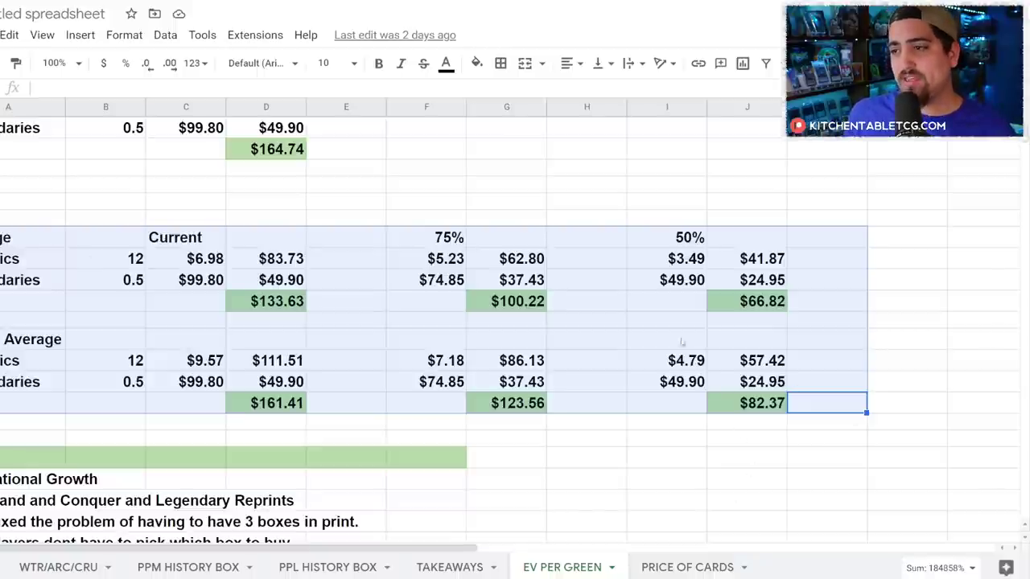
click(326, 385)
click(212, 405)
click(142, 389)
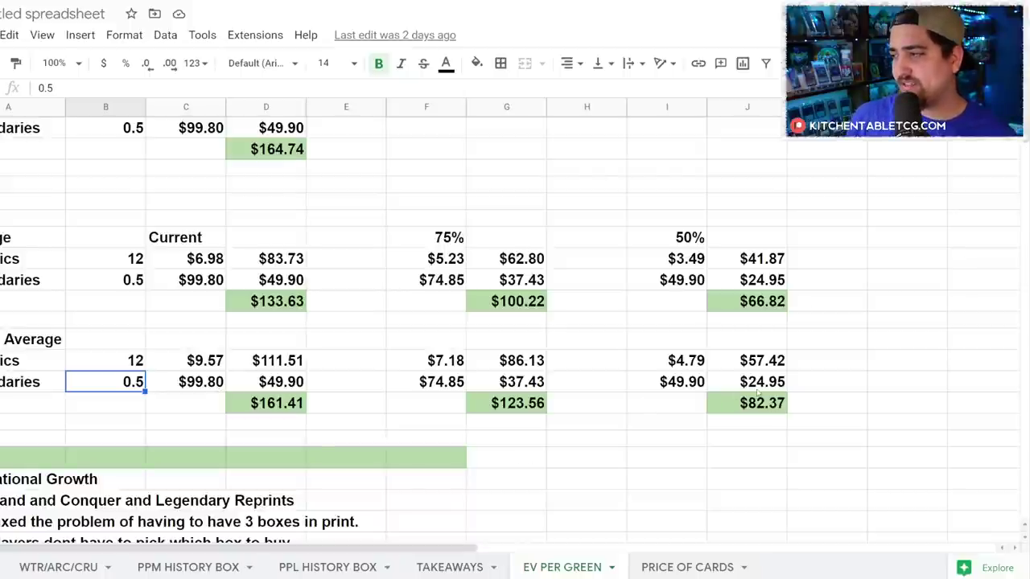
click(747, 379)
click(518, 367)
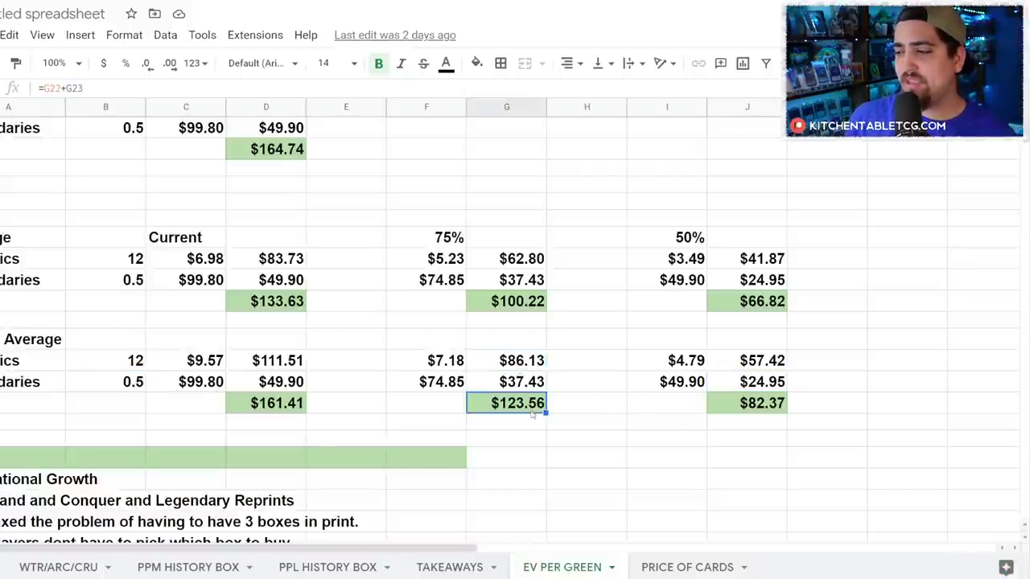
Step: Examine the complete 75% scenario block for both averages, from its heading down to the lower box total
drag(510, 217, 420, 204)
click(482, 435)
click(421, 203)
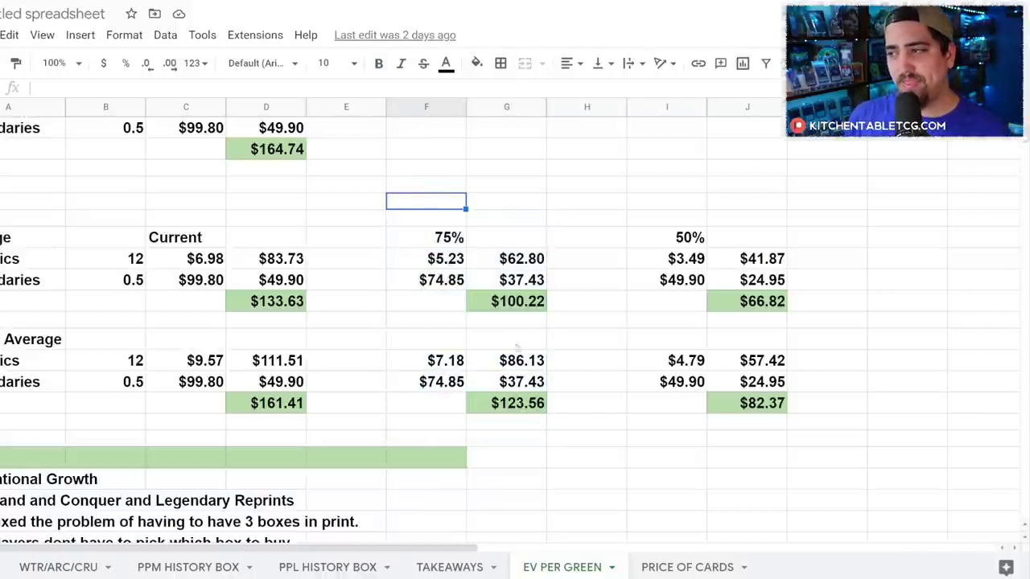
drag(538, 234, 461, 413)
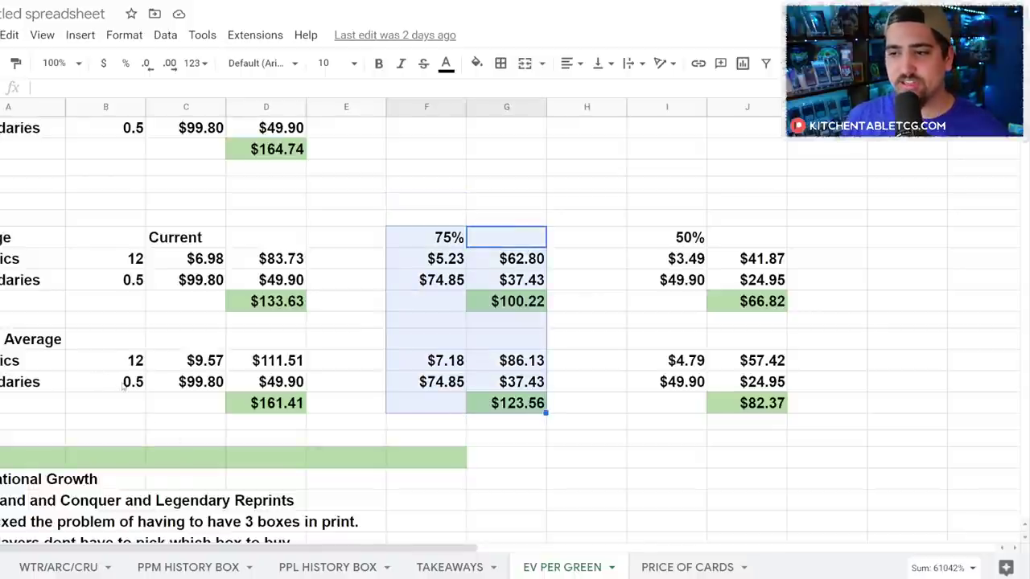
Step: Set the second average's legendaries per box to 1 in the scenario comparison and review the 75% scenario's values
click(123, 387)
text(1)
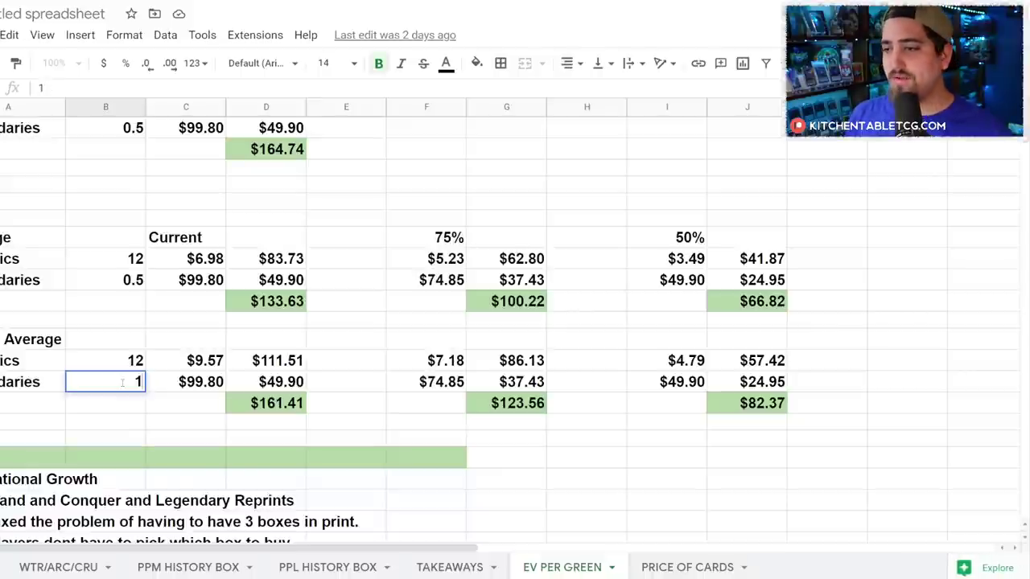
key(Return)
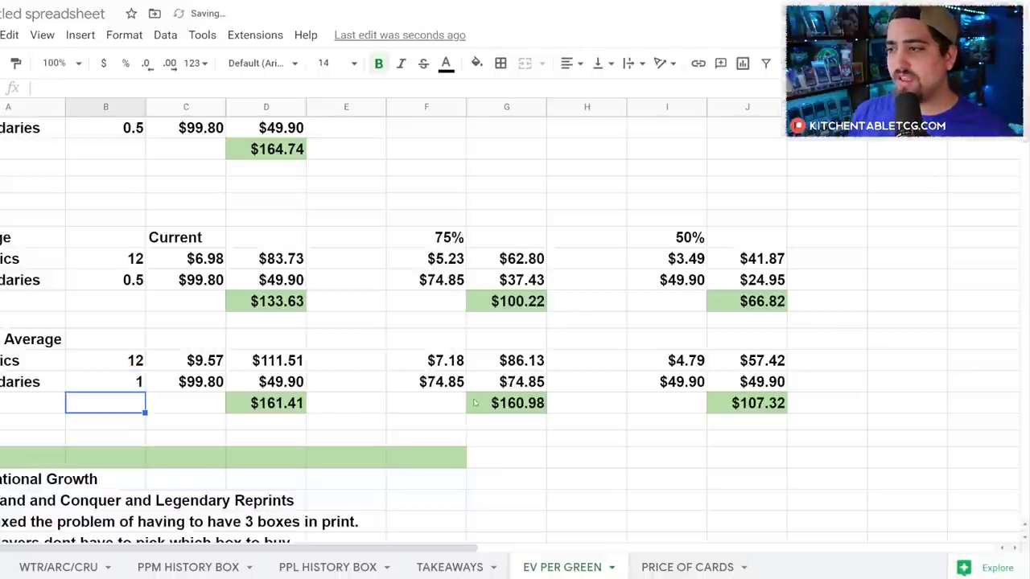
drag(557, 412, 428, 224)
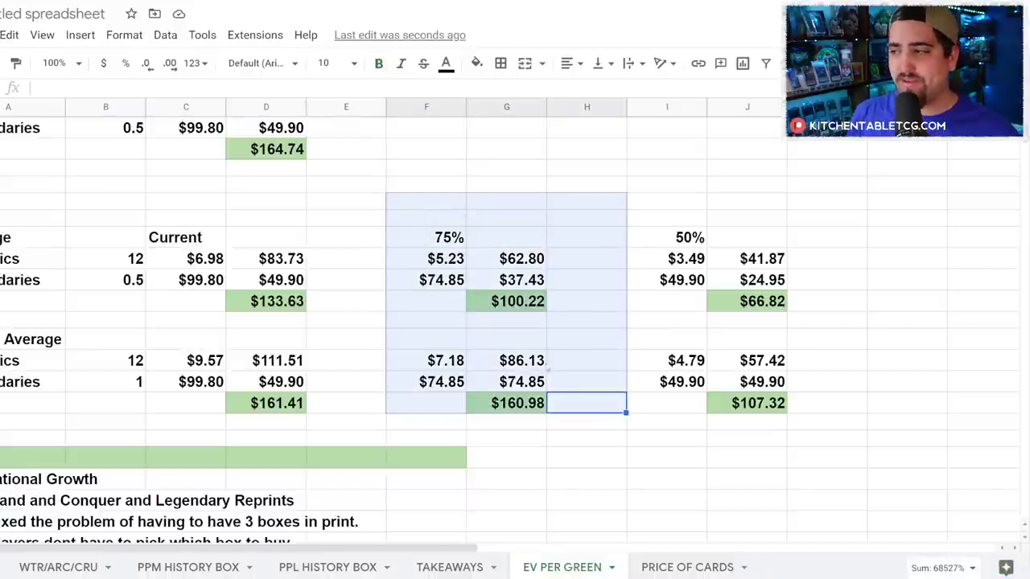
click(495, 422)
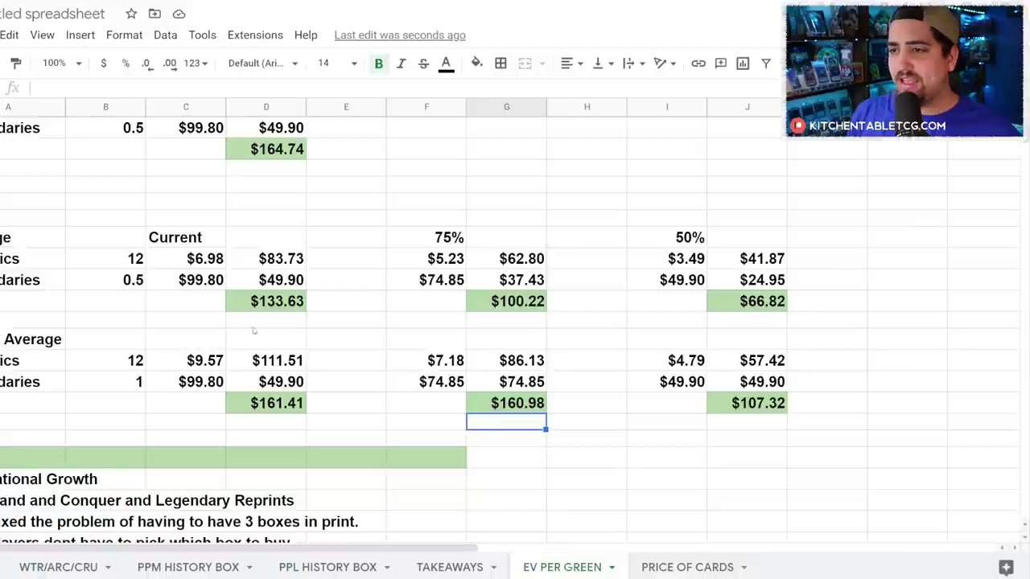
Step: Set the first average's legendaries per box to 1 in the scenario comparison and compare both averages' 75% and 50% box totals
click(135, 281)
text(1)
key(Return)
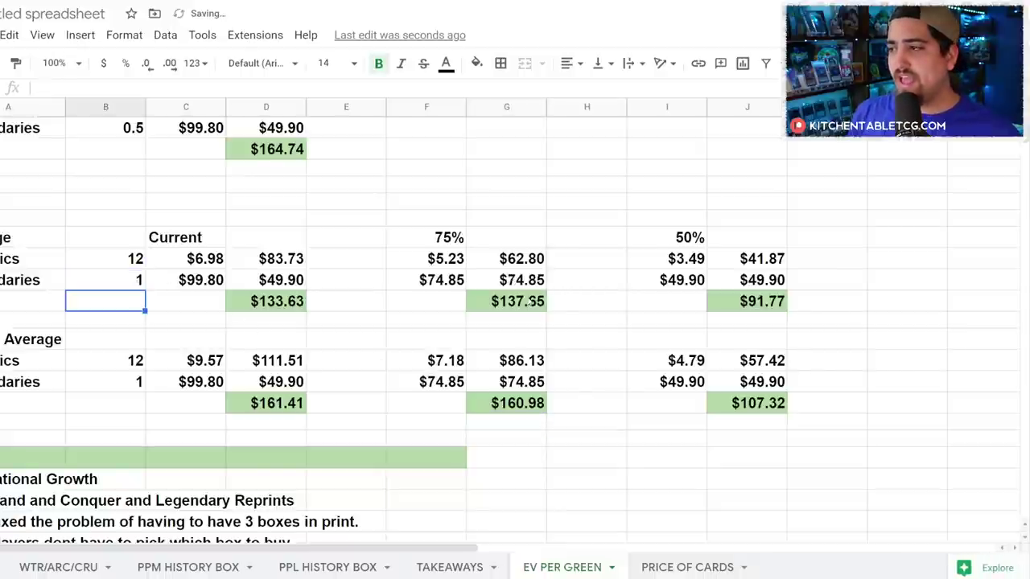
click(531, 307)
click(519, 406)
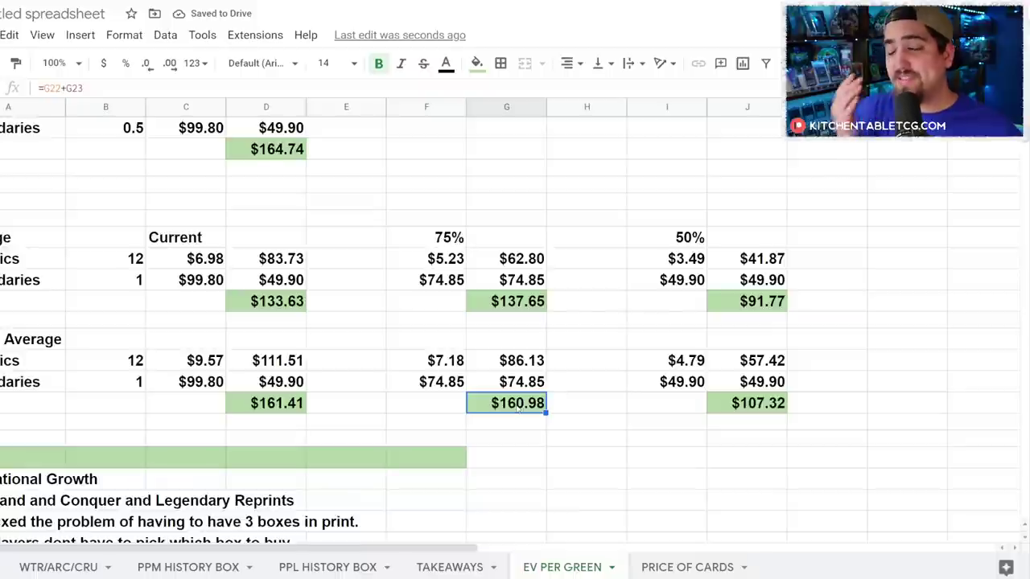
click(784, 304)
click(791, 405)
click(535, 412)
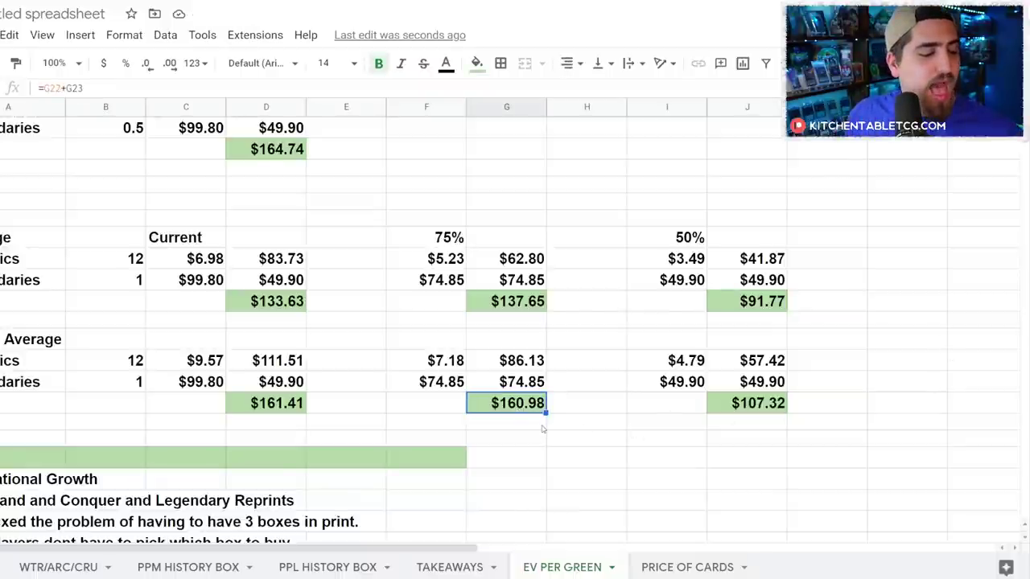
Step: Set the first average's legendaries per box back to 0.5 in the scenario comparison
key(Up)
key(Up)
key(Up)
key(Up)
key(Up)
key(Up)
key(Left)
key(Left)
key(Left)
key(Left)
key(Left)
text(0.5)
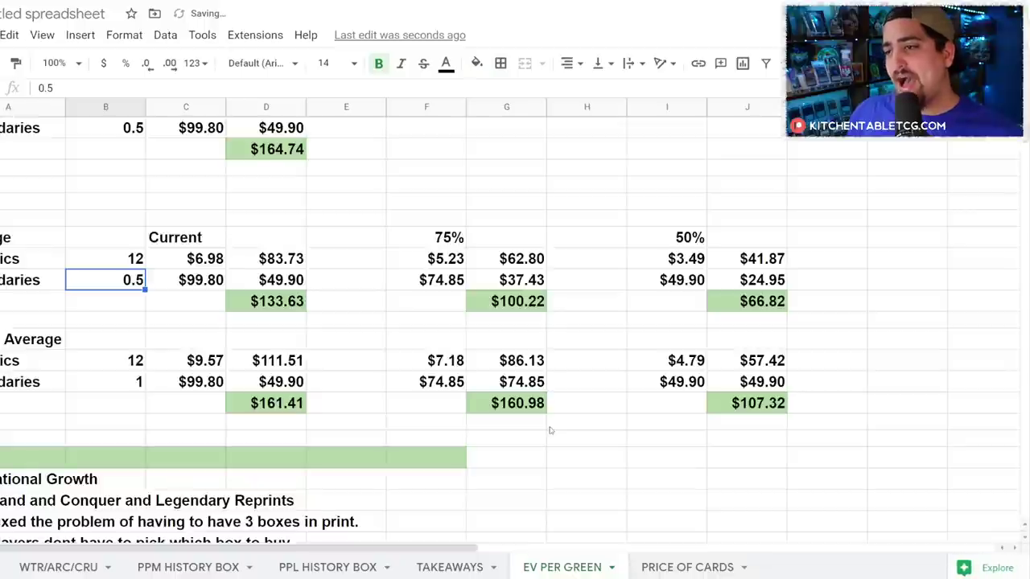
Step: Set the second average's legendaries per box back to 0.5 in the scenario comparison
key(Down)
key(Down)
key(Down)
key(Down)
key(Down)
text(0.5)
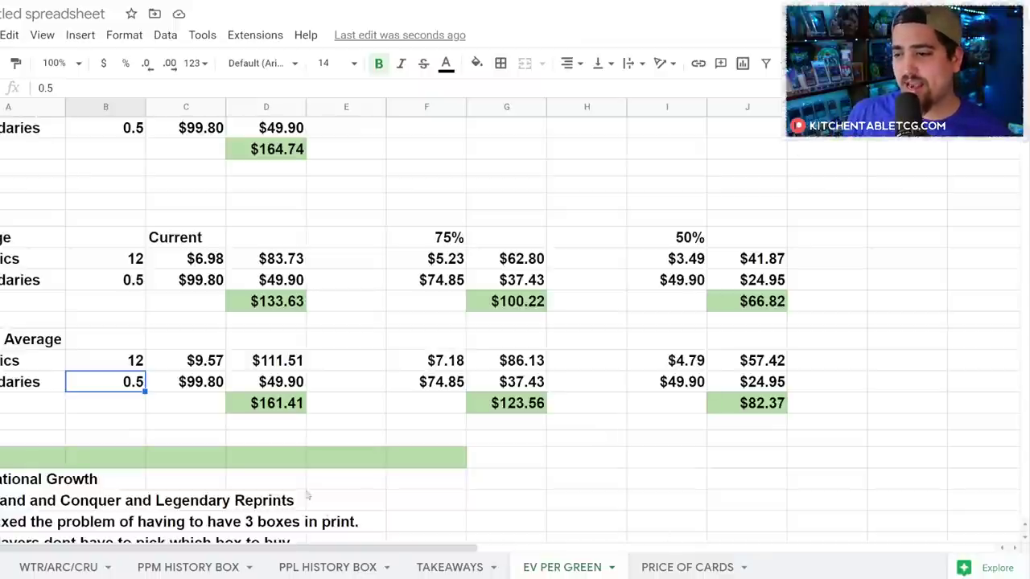
Step: Review the PPL History Box pull-rate table against the Unlimited and History Box figures on the WTR/ARC/CRU sheet
click(346, 568)
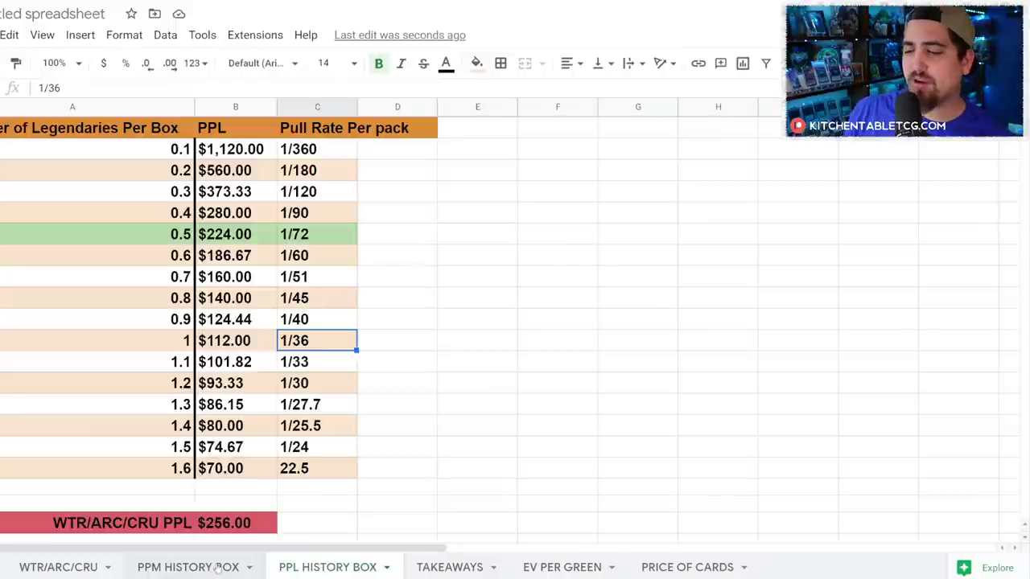
click(206, 568)
click(66, 570)
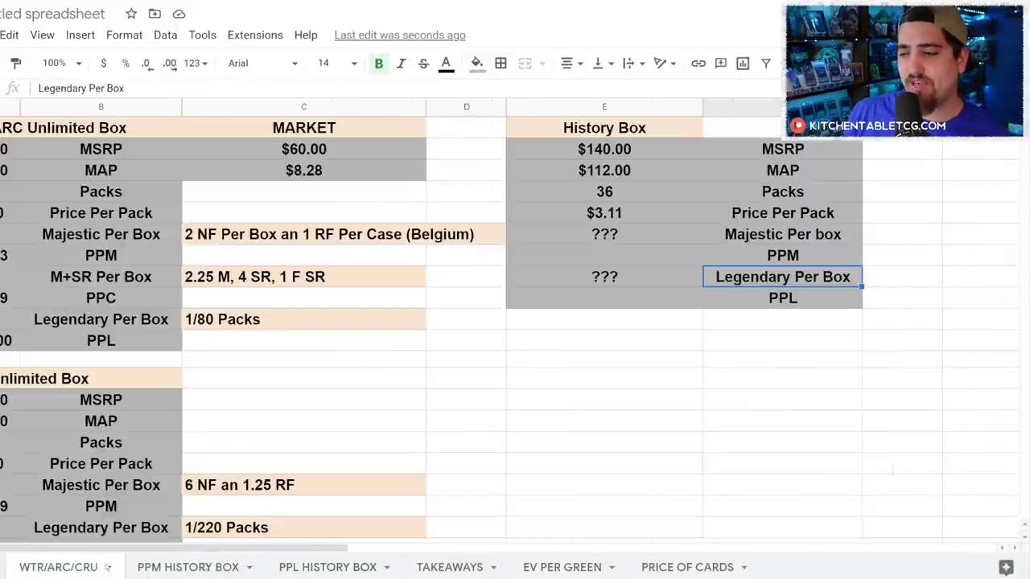
click(333, 565)
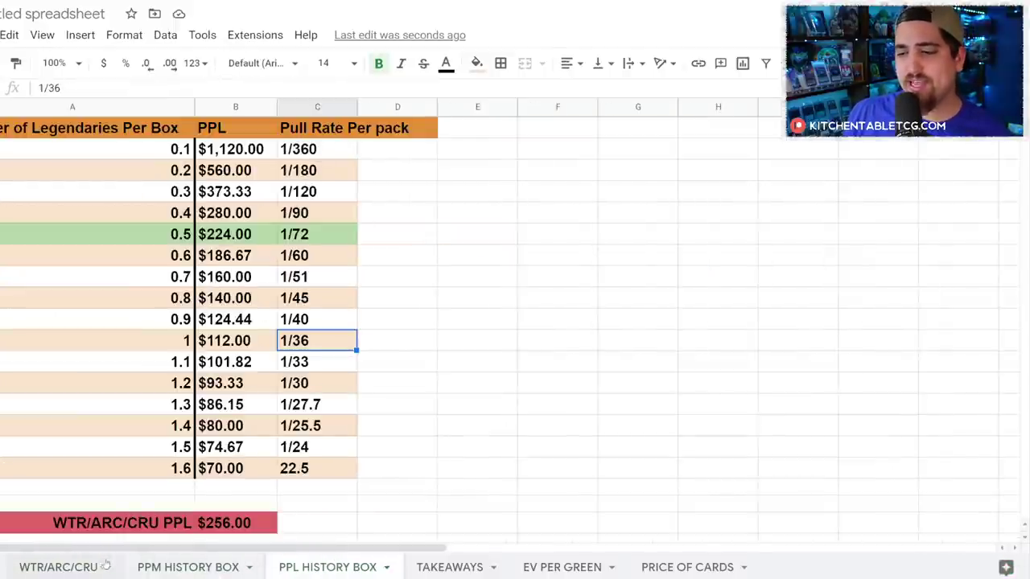
click(79, 570)
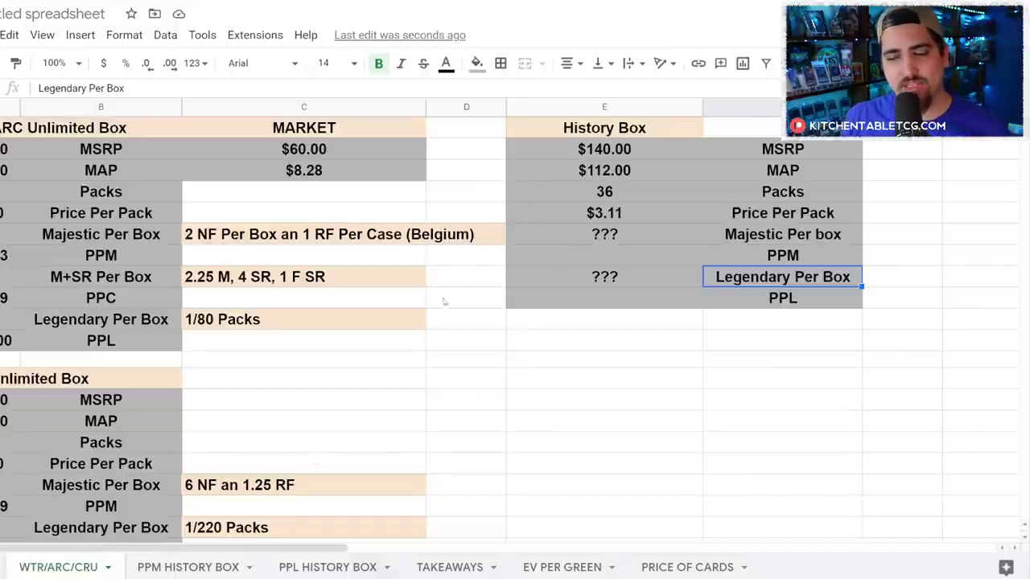
click(488, 199)
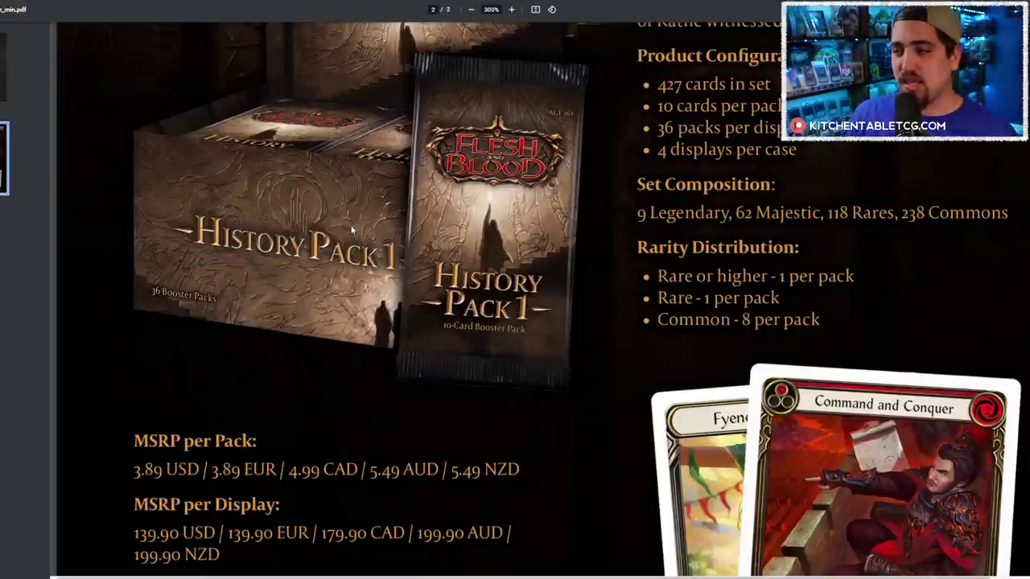
Step: Review the History Pack 1 product PDF and the Flesh and Blood web article's Past, Present, and Future section
scroll(352, 231, up, 1)
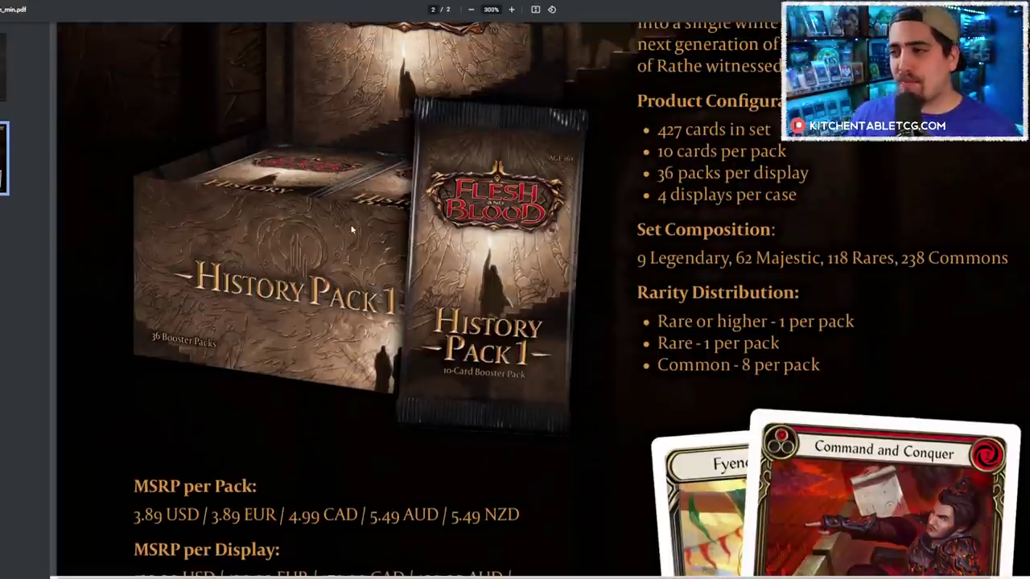
scroll(334, 215, up, 2)
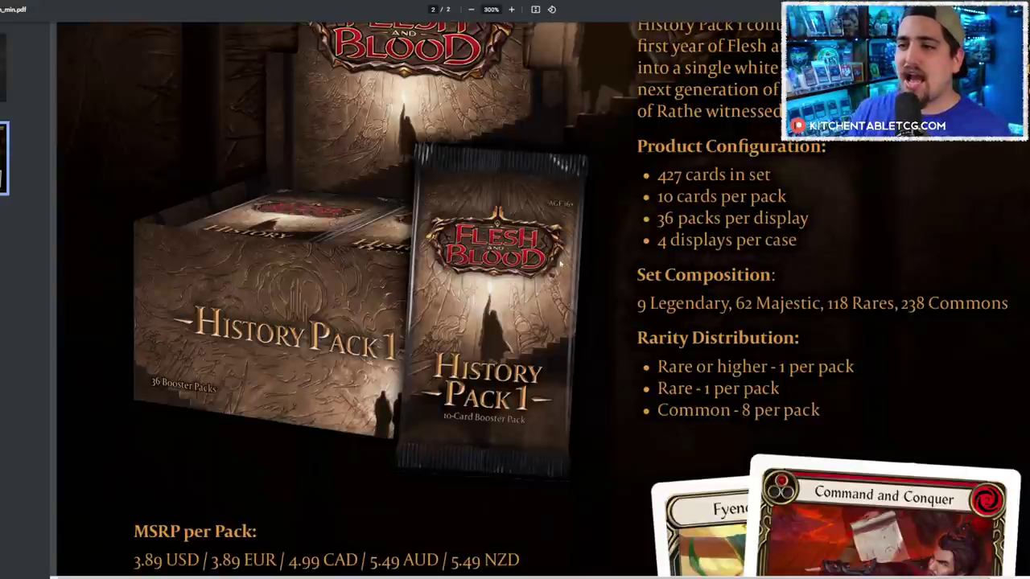
scroll(389, 212, up, 2)
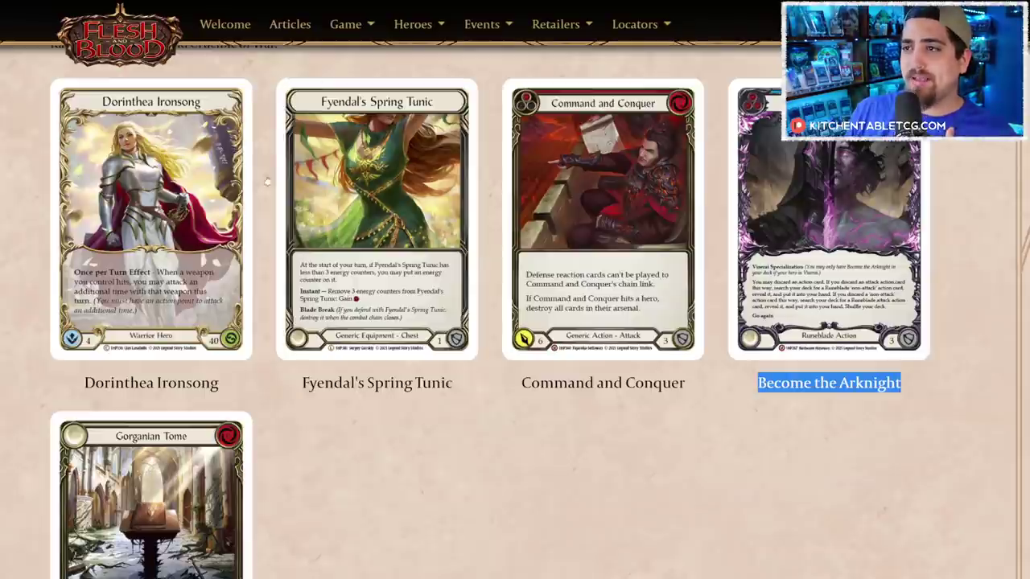
scroll(325, 246, up, 3)
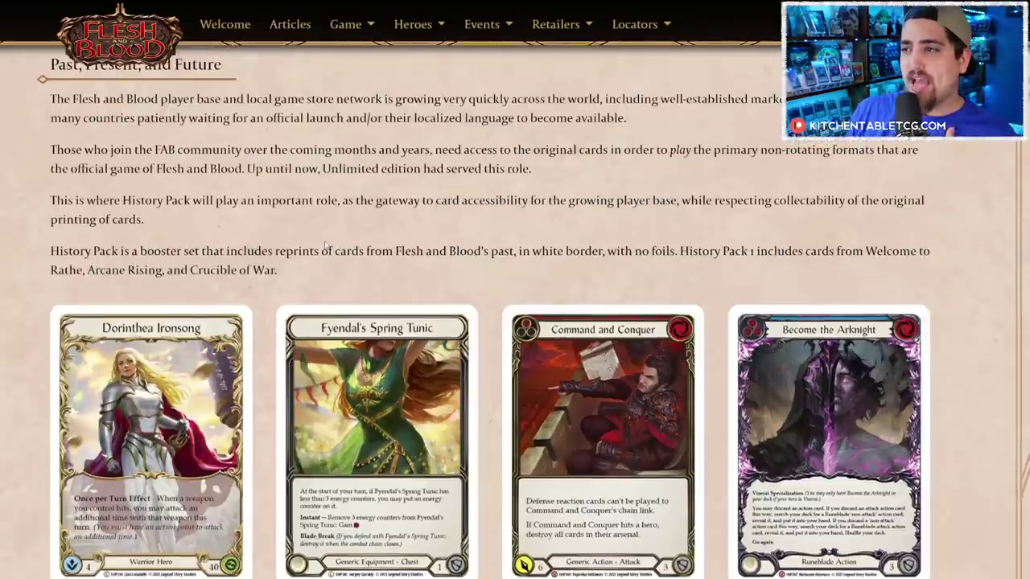
triple_click(164, 117)
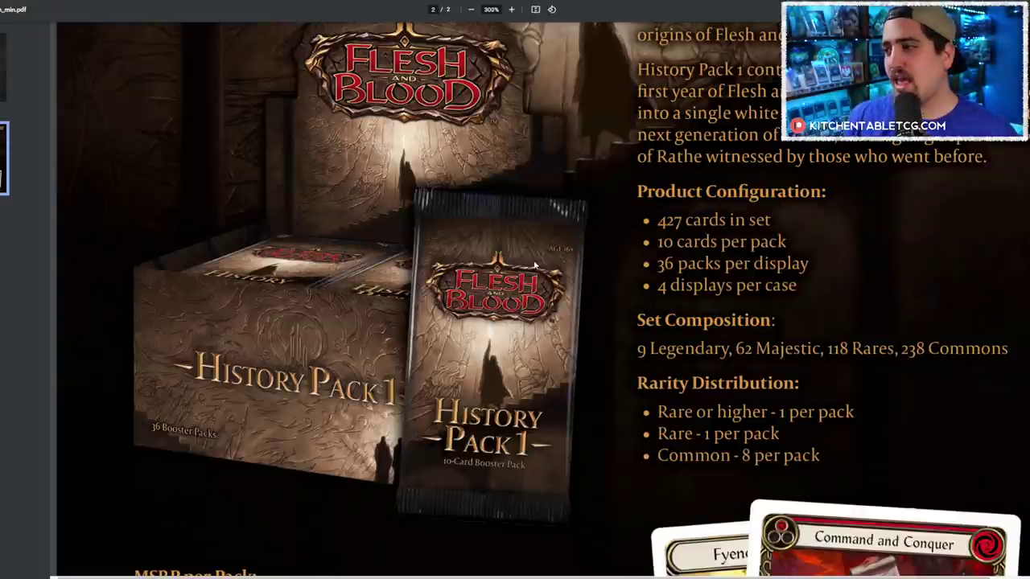
scroll(535, 255, up, 2)
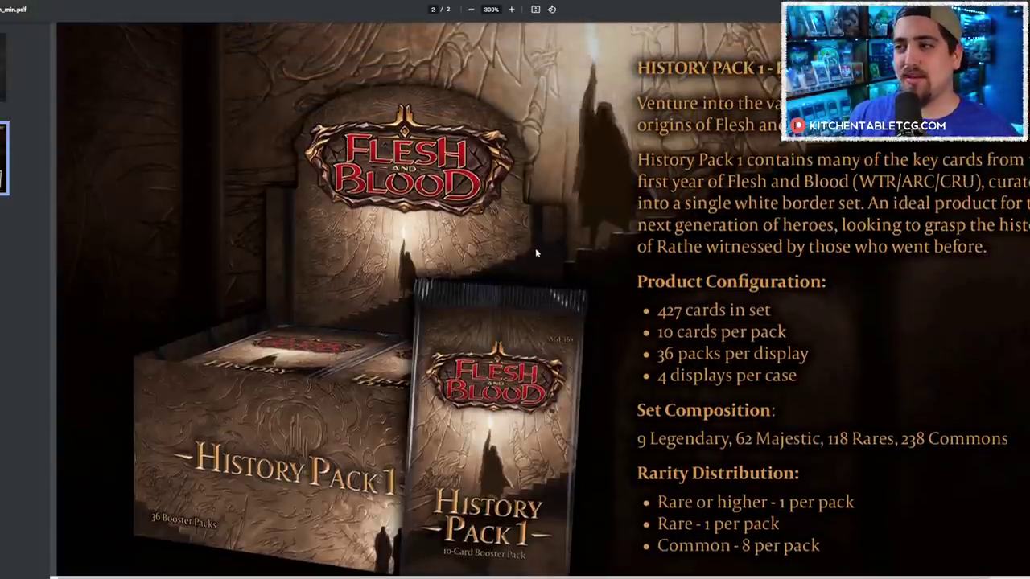
scroll(535, 254, down, 1)
scroll(535, 251, up, 1)
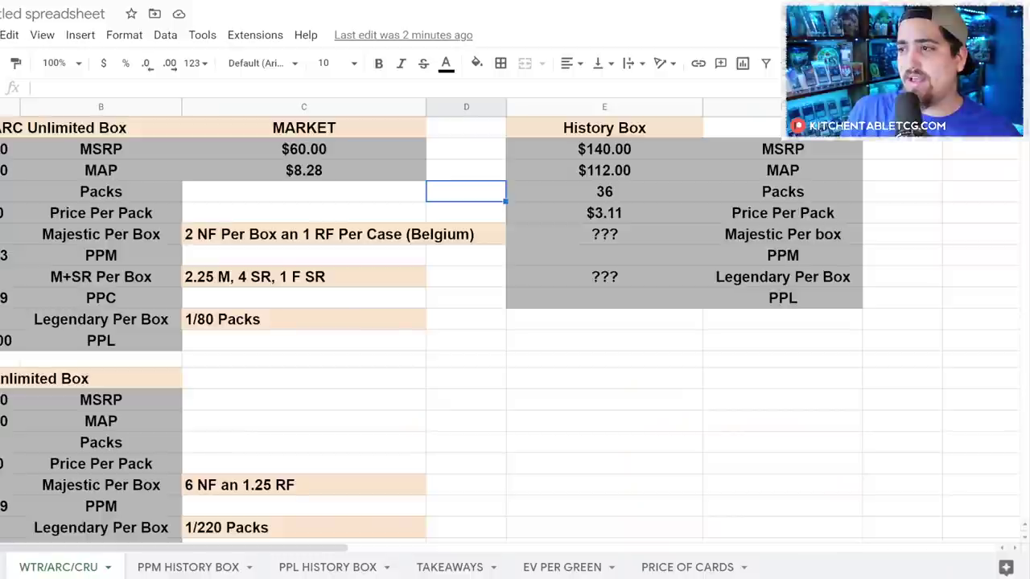
Step: Check the History Box's majestic and legendary per box entries in the WTR/ARC/CRU sheet of the spreadsheet
click(678, 276)
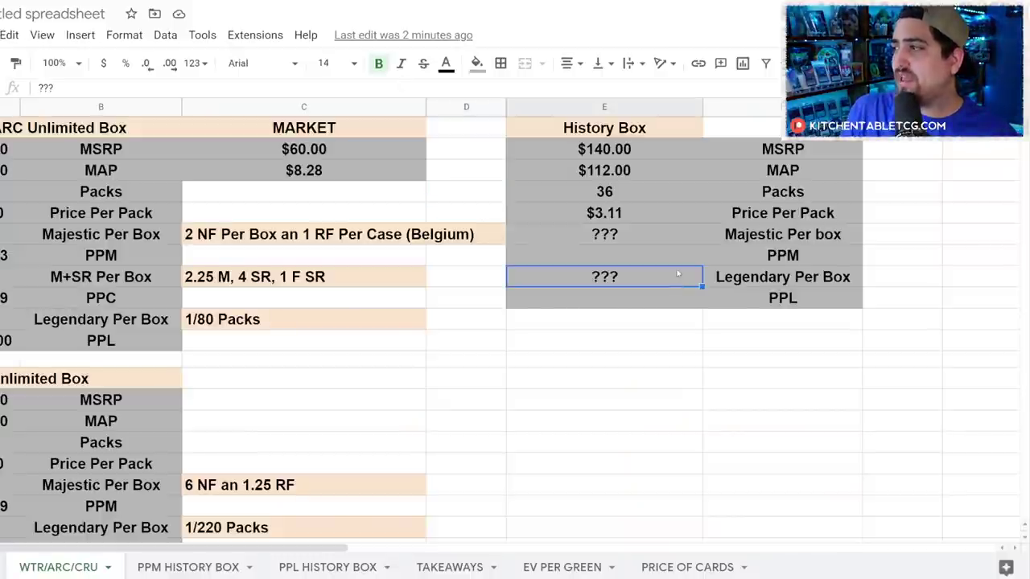
click(665, 241)
click(748, 281)
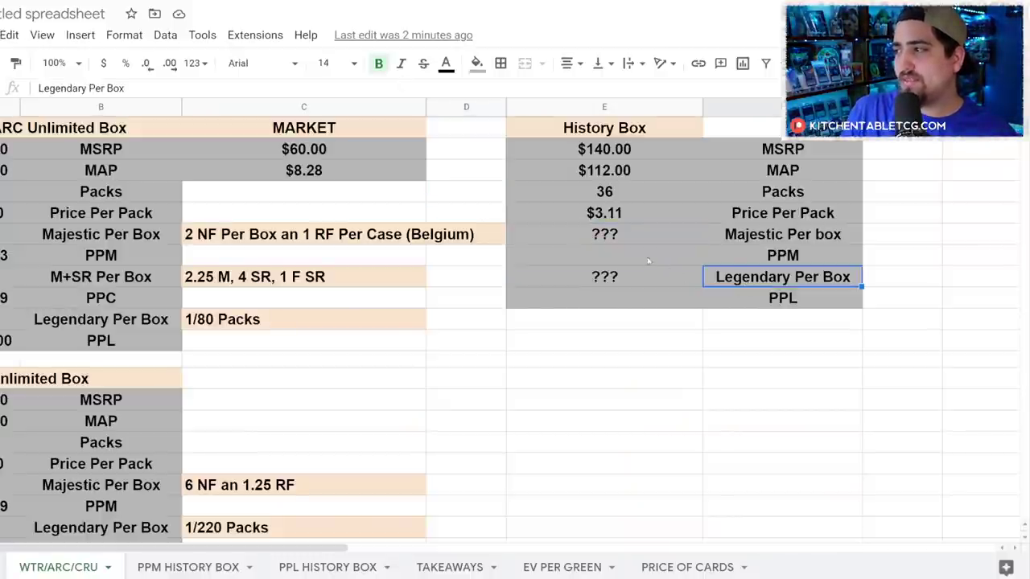